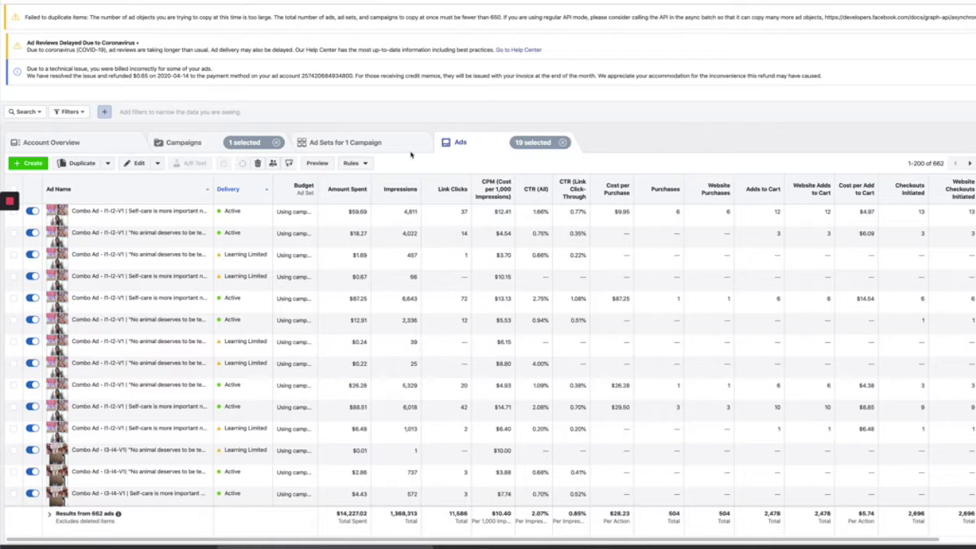
Step: Review the delivery status and performance figures of the ads in the selected campaign
{"action": "scroll", "coordinate": [198, 321], "scroll_direction": "down", "scroll_amount": 5}
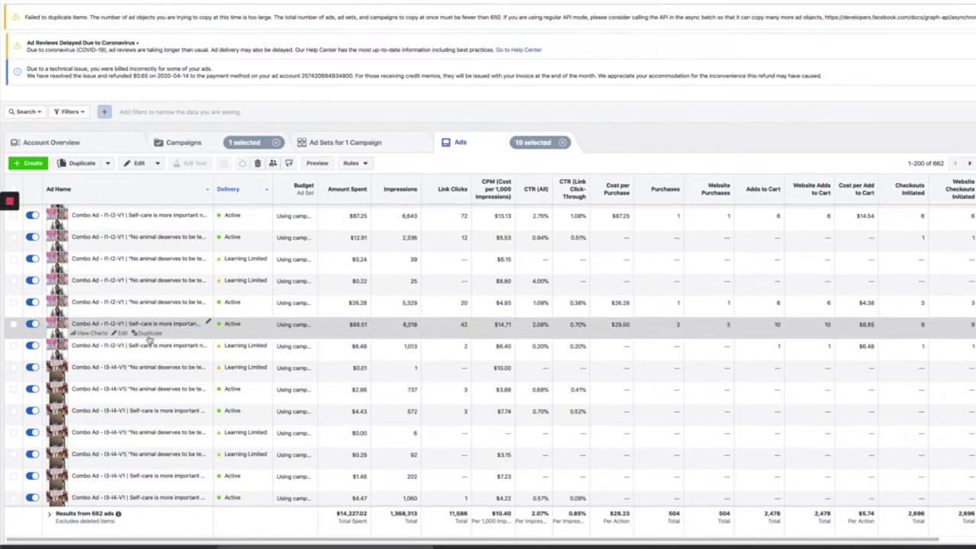
{"action": "scroll", "coordinate": [137, 374], "scroll_direction": "down", "scroll_amount": 5}
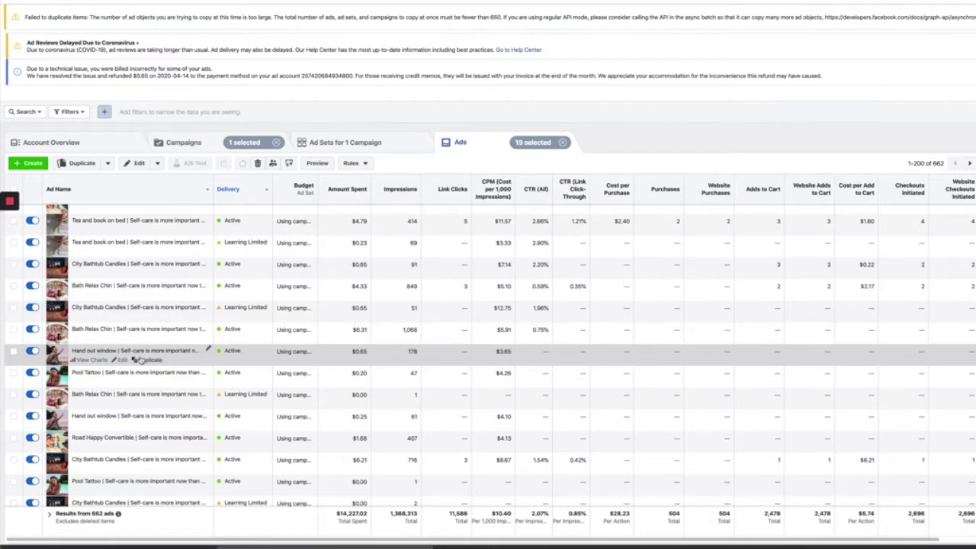
{"action": "scroll", "coordinate": [141, 361], "scroll_direction": "down", "scroll_amount": 3}
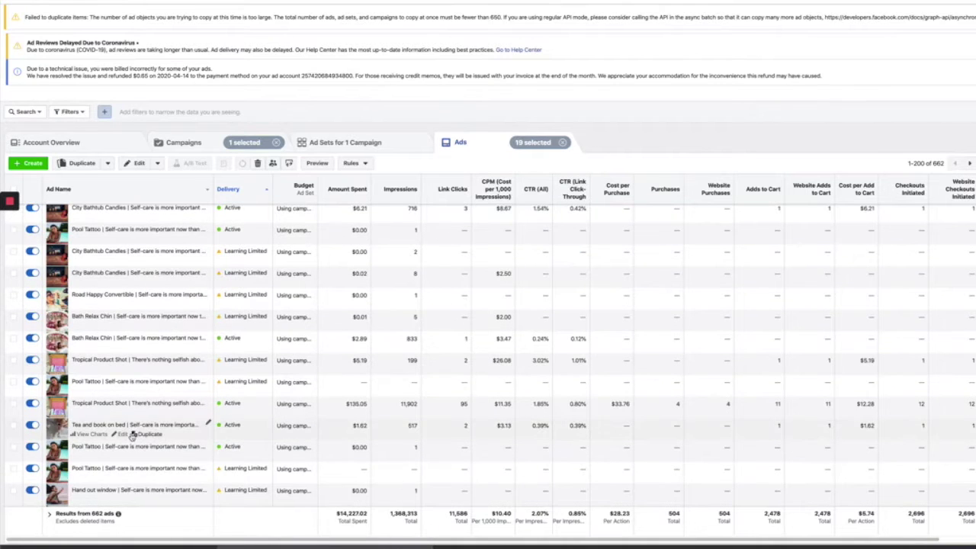
{"action": "scroll", "coordinate": [134, 435], "scroll_direction": "down", "scroll_amount": 10}
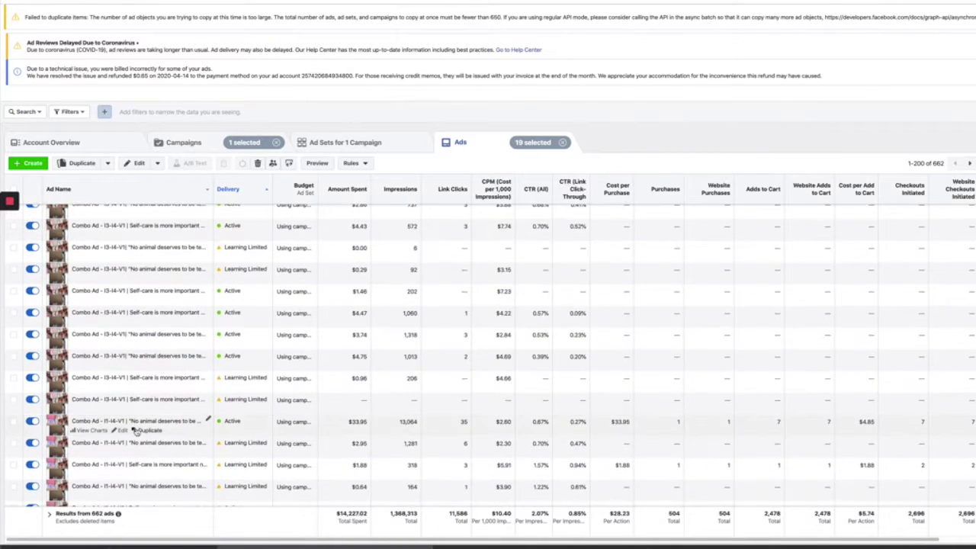
{"action": "scroll", "coordinate": [136, 432], "scroll_direction": "up", "scroll_amount": 5}
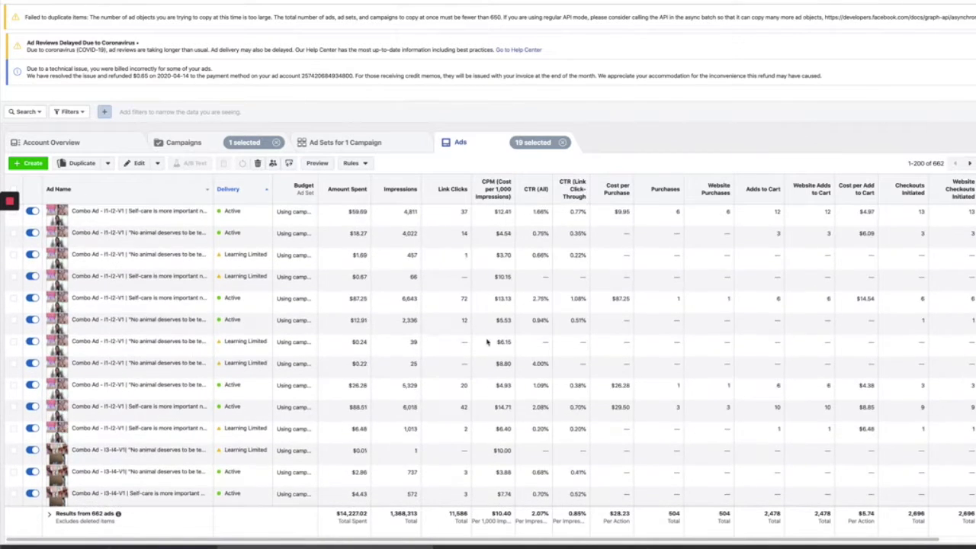
Step: Check the campaign list and return to the ads to compare spend, impressions and purchases across the different creatives
{"action": "left_click", "coordinate": [193, 148]}
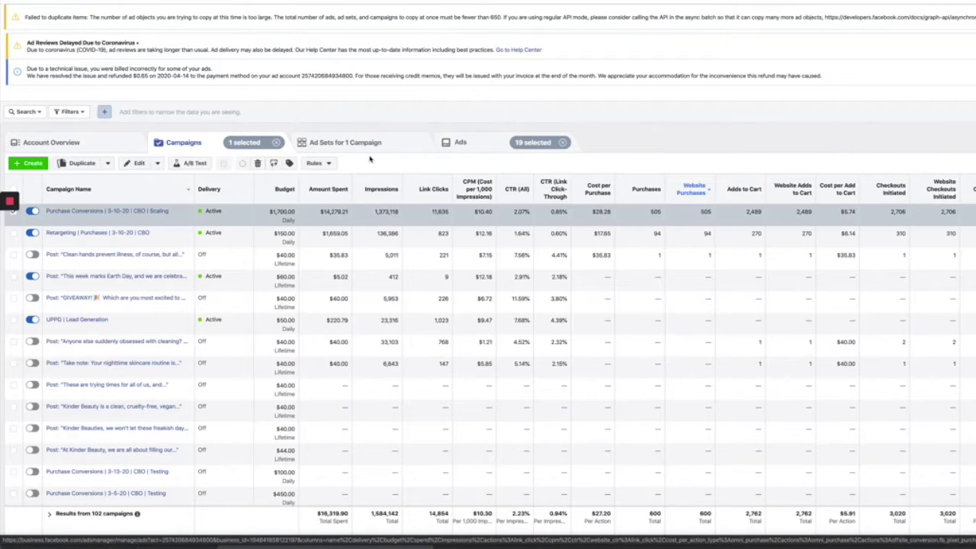
{"action": "left_click", "coordinate": [450, 143]}
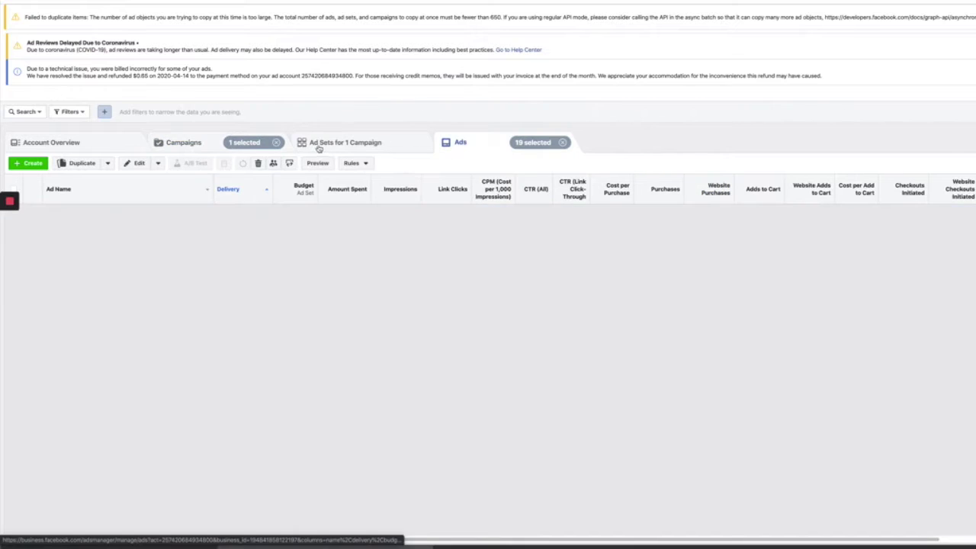
{"action": "scroll", "coordinate": [207, 402], "scroll_direction": "down", "scroll_amount": 5}
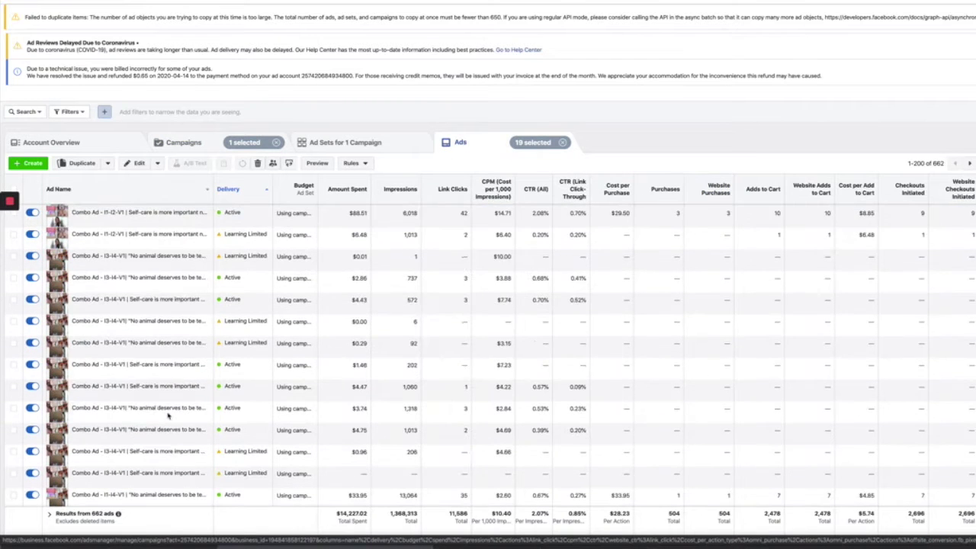
{"action": "scroll", "coordinate": [158, 404], "scroll_direction": "down", "scroll_amount": 5}
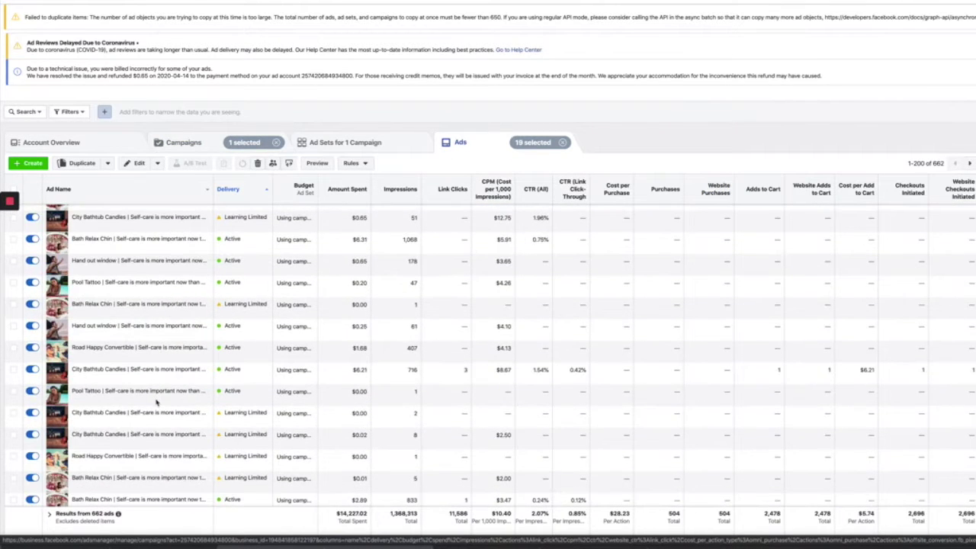
{"action": "scroll", "coordinate": [156, 403], "scroll_direction": "up", "scroll_amount": 5}
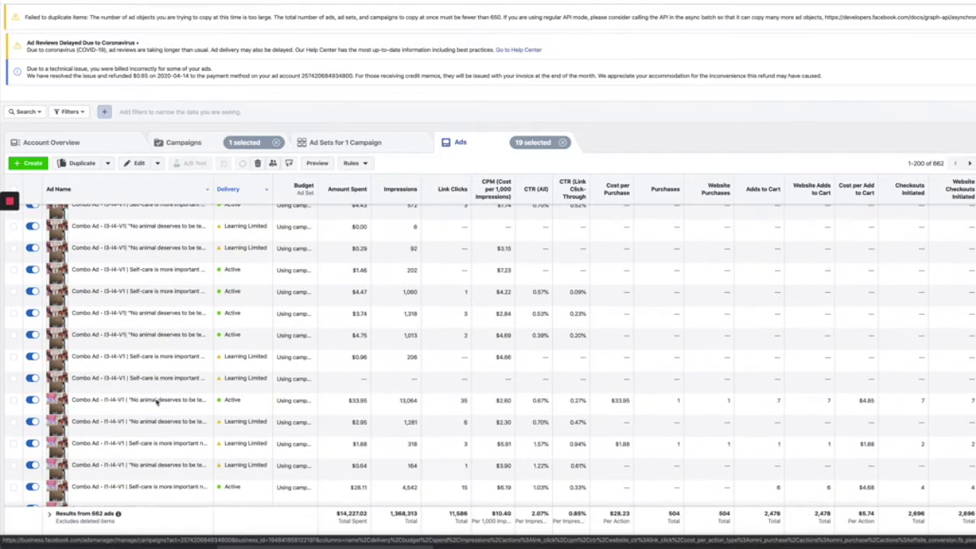
{"action": "scroll", "coordinate": [157, 403], "scroll_direction": "down", "scroll_amount": 10}
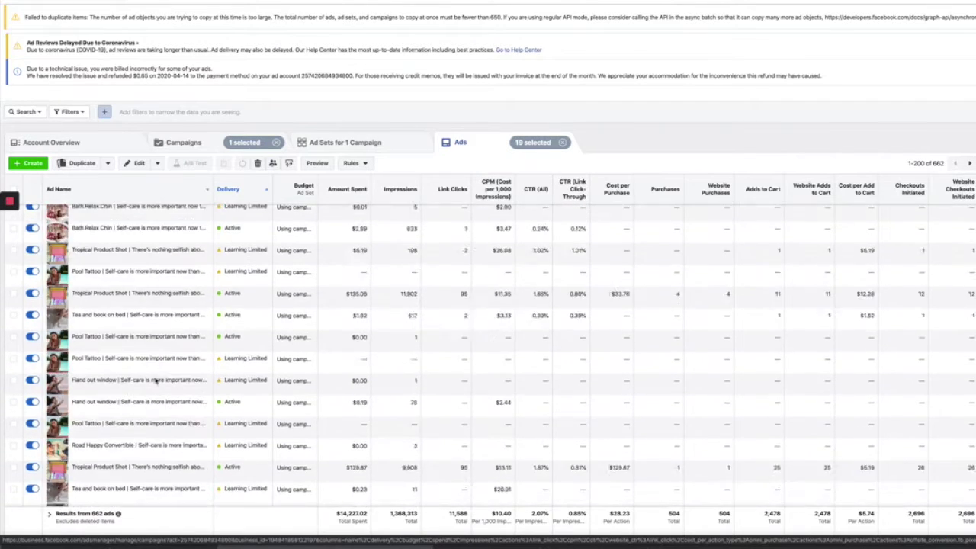
{"action": "scroll", "coordinate": [125, 360], "scroll_direction": "down", "scroll_amount": 10}
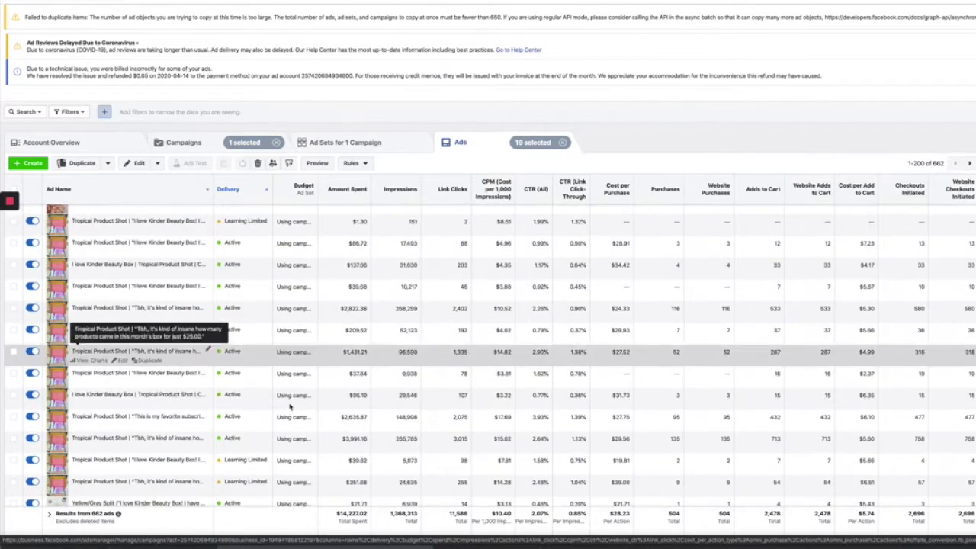
{"action": "scroll", "coordinate": [292, 408], "scroll_direction": "down", "scroll_amount": 10}
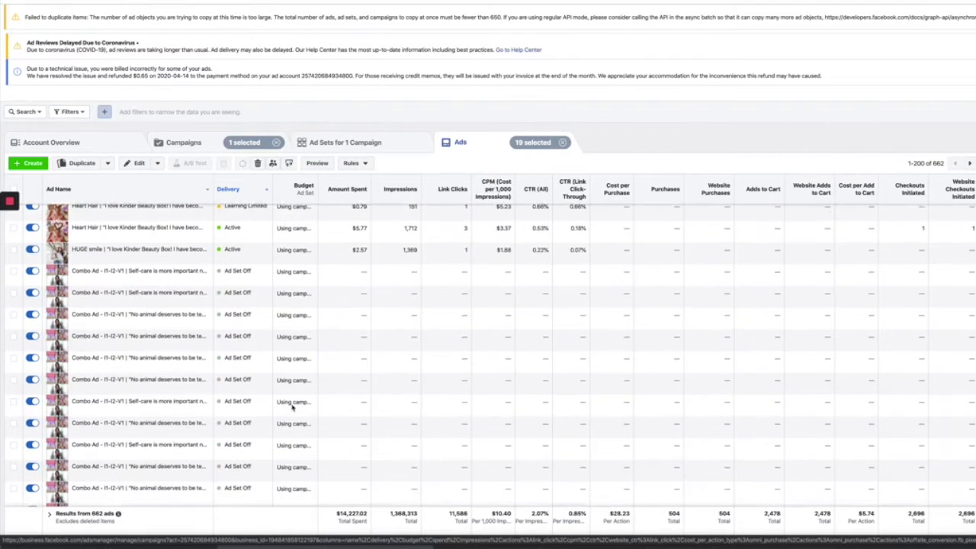
{"action": "scroll", "coordinate": [292, 407], "scroll_direction": "down", "scroll_amount": 10}
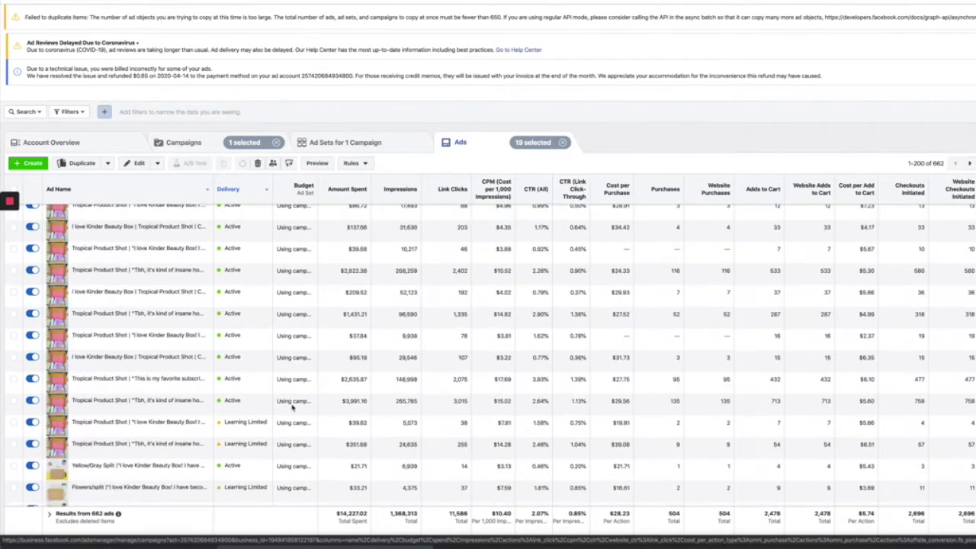
{"action": "scroll", "coordinate": [292, 409], "scroll_direction": "down", "scroll_amount": 5}
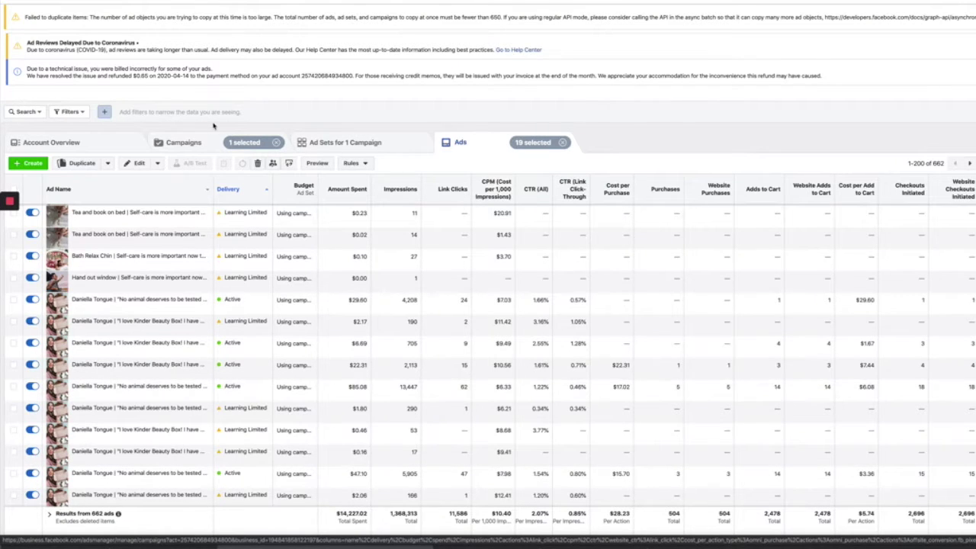
Step: Try to filter the ads by names containing "head out window", and clear that filter
{"action": "left_click", "coordinate": [42, 111]}
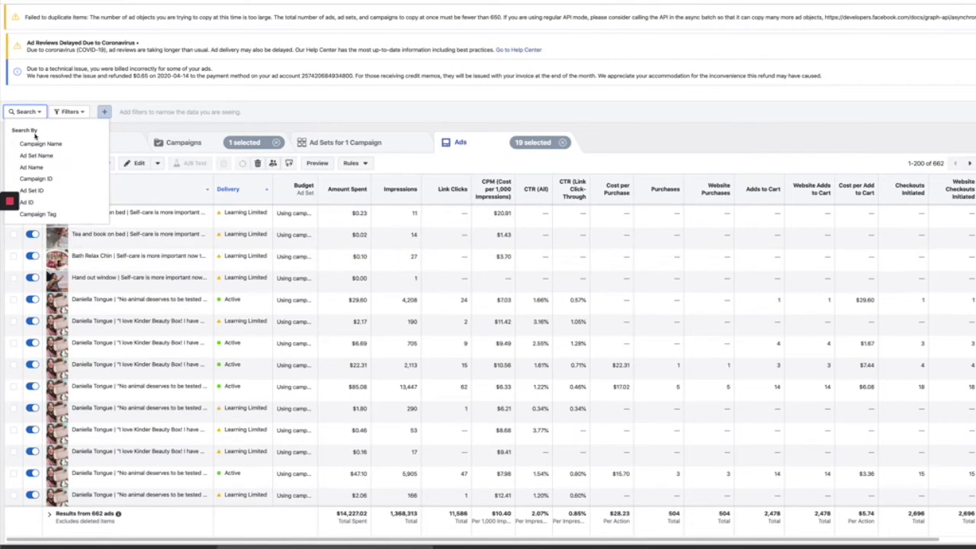
{"action": "left_click", "coordinate": [31, 167]}
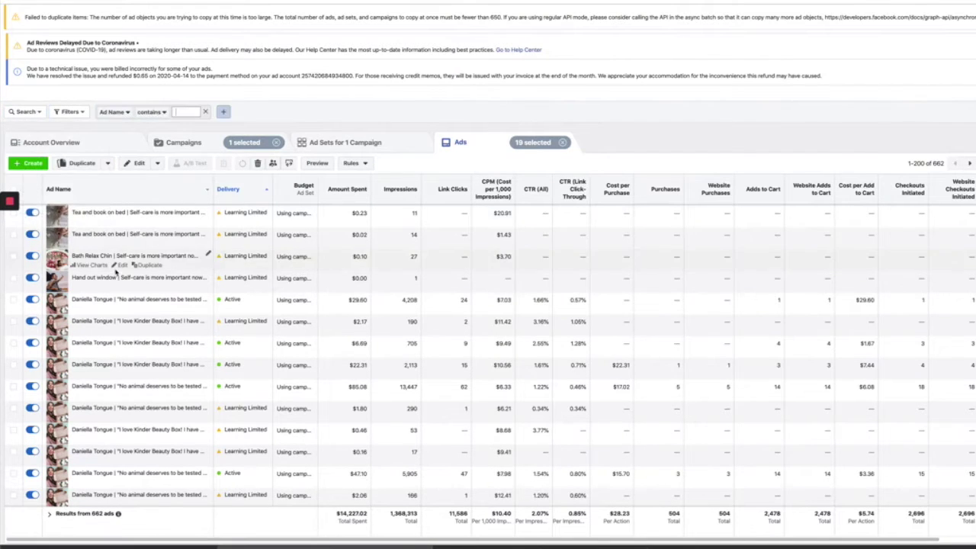
{"action": "type", "text": "head"}
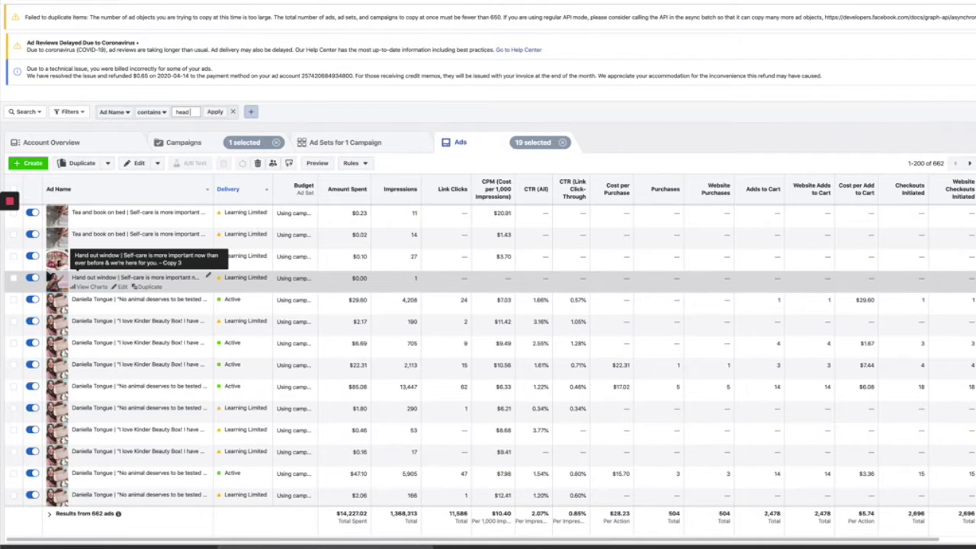
{"action": "type", "text": " out wind"}
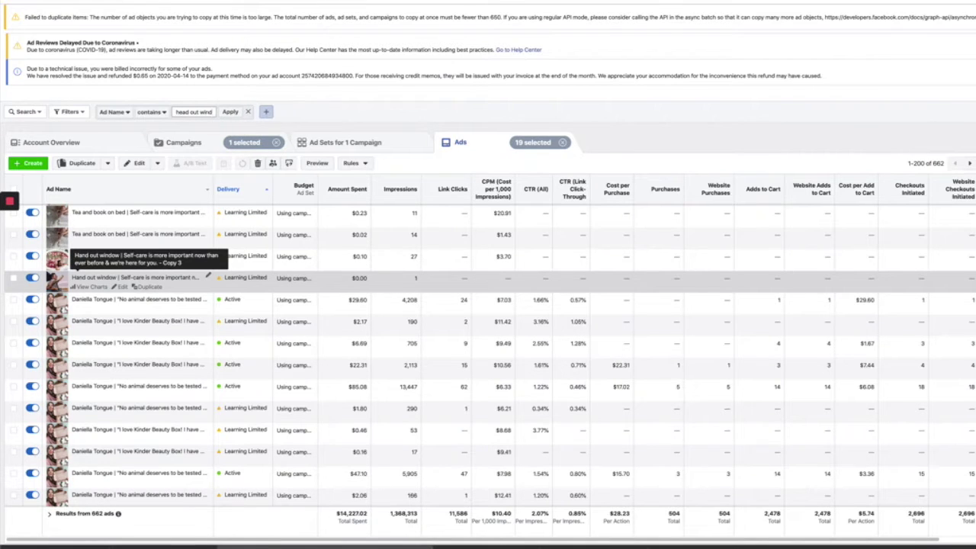
{"action": "type", "text": "woow"}
{"action": "key", "text": "Return"}
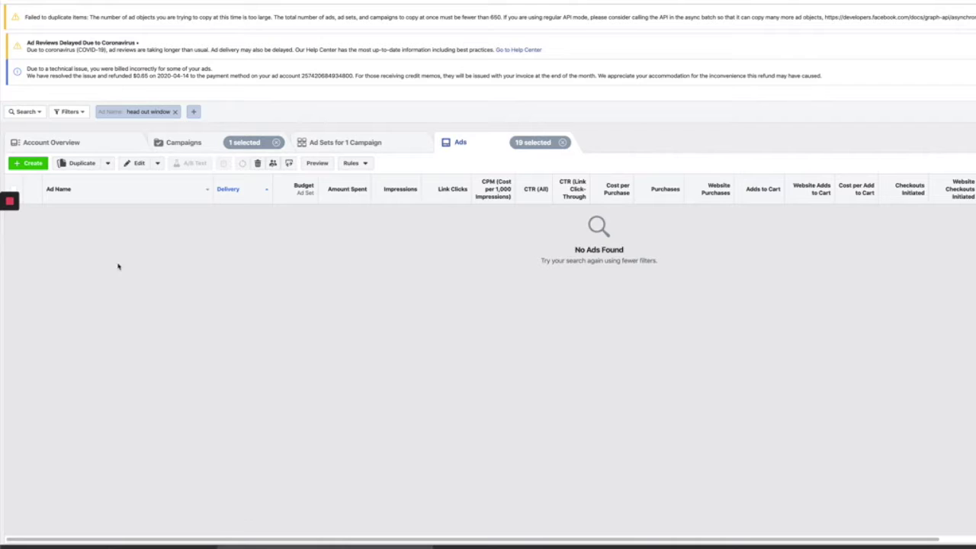
{"action": "left_click", "coordinate": [155, 112]}
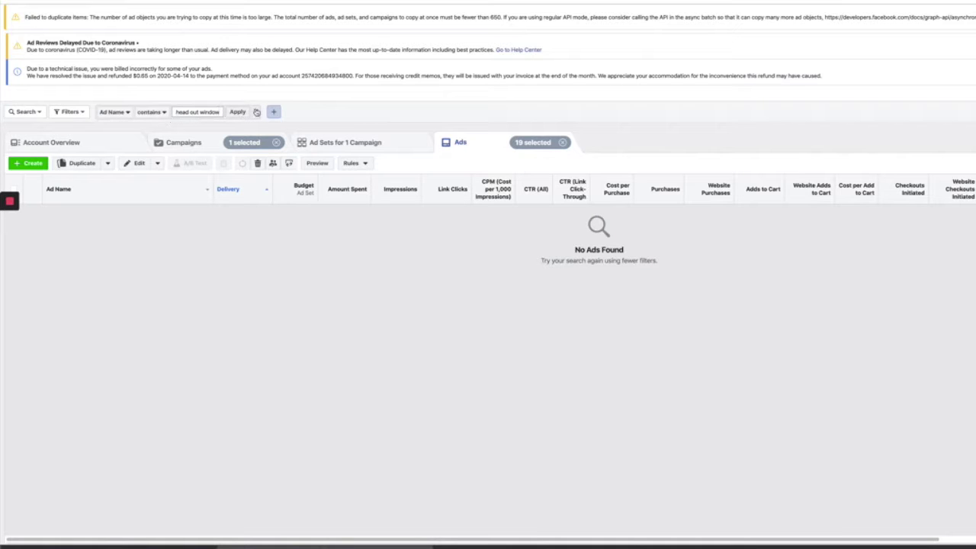
{"action": "left_click", "coordinate": [256, 112]}
{"action": "left_click", "coordinate": [177, 112]}
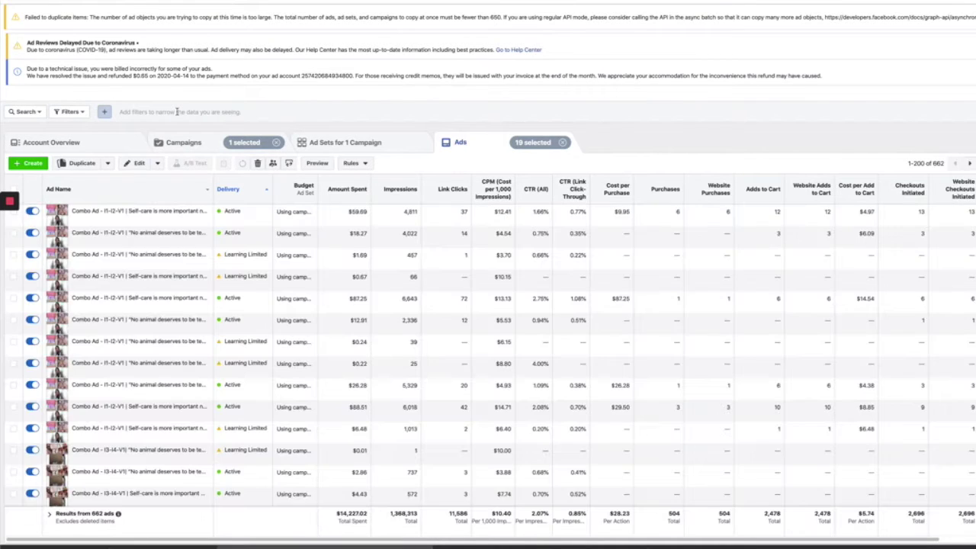
Step: Filter the ads to those whose ad name contains "hand out window"
{"action": "scroll", "coordinate": [124, 372], "scroll_direction": "down", "scroll_amount": 10}
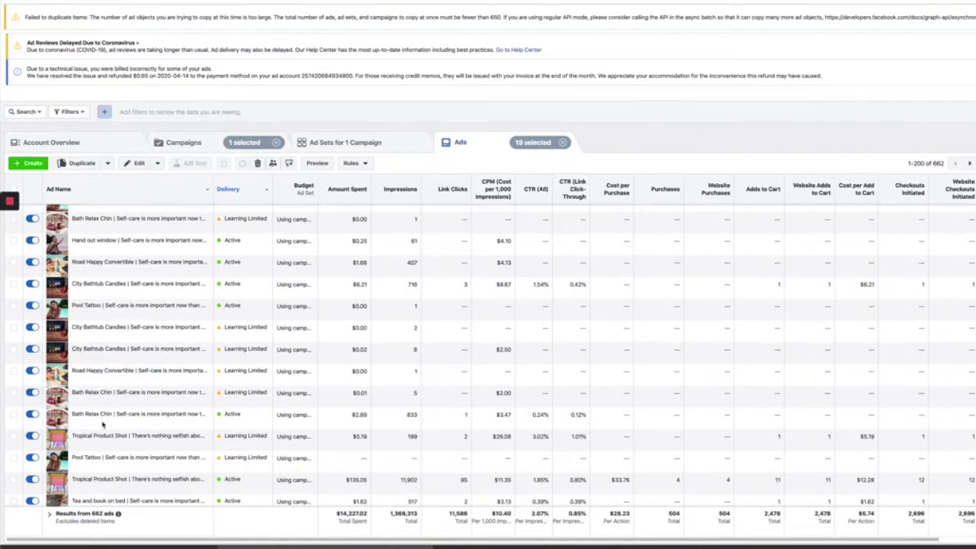
{"action": "scroll", "coordinate": [103, 397], "scroll_direction": "down", "scroll_amount": 2}
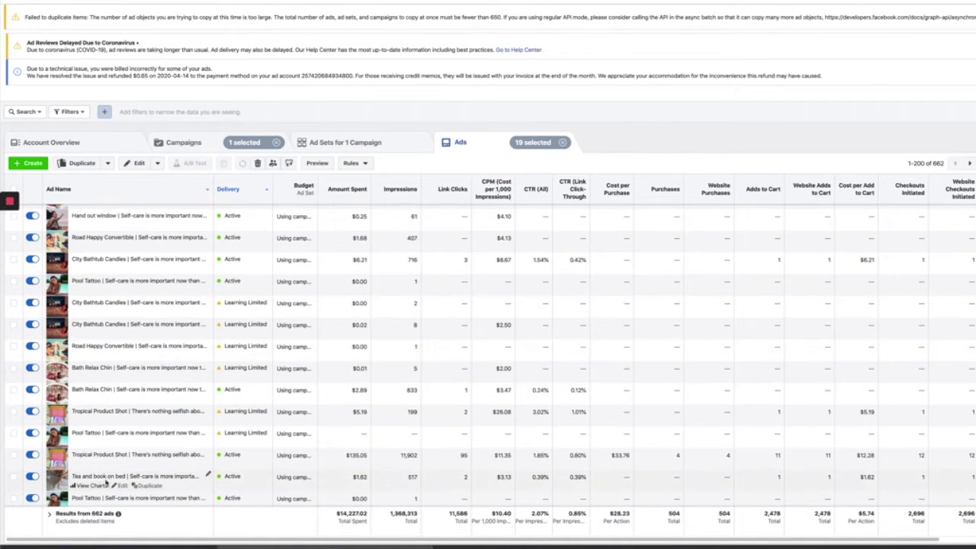
{"action": "scroll", "coordinate": [106, 474], "scroll_direction": "down", "scroll_amount": 5}
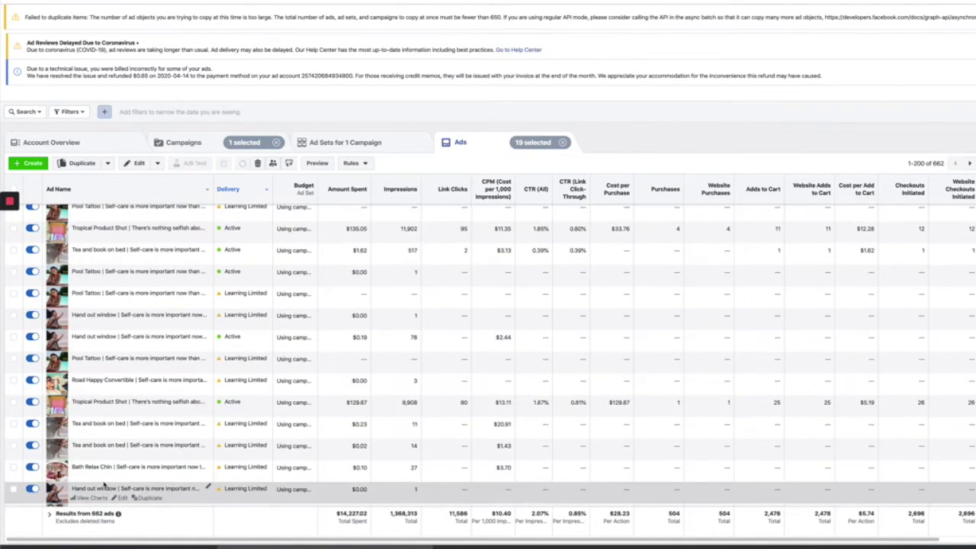
{"action": "left_click", "coordinate": [26, 111]}
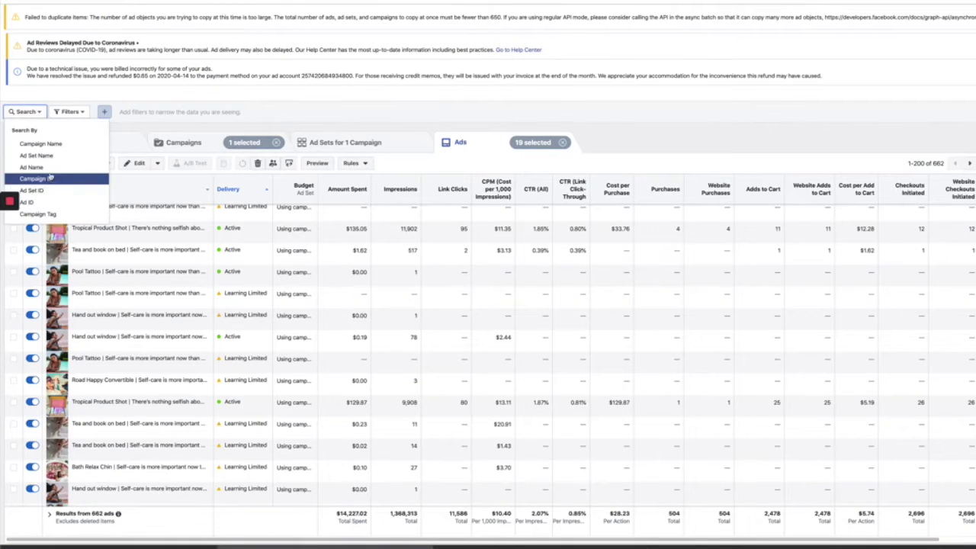
{"action": "left_click", "coordinate": [45, 167]}
{"action": "type", "text": "hand out window"}
{"action": "key", "text": "Return"}
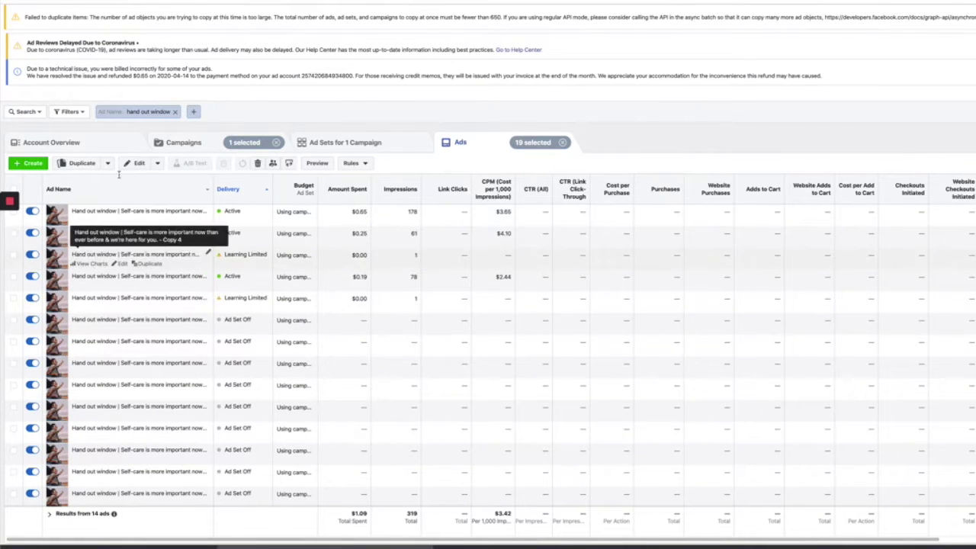
Step: Replace the ad name filter with "bath relax chin" and review the combined performance of the matching ads
{"action": "left_click", "coordinate": [175, 112]}
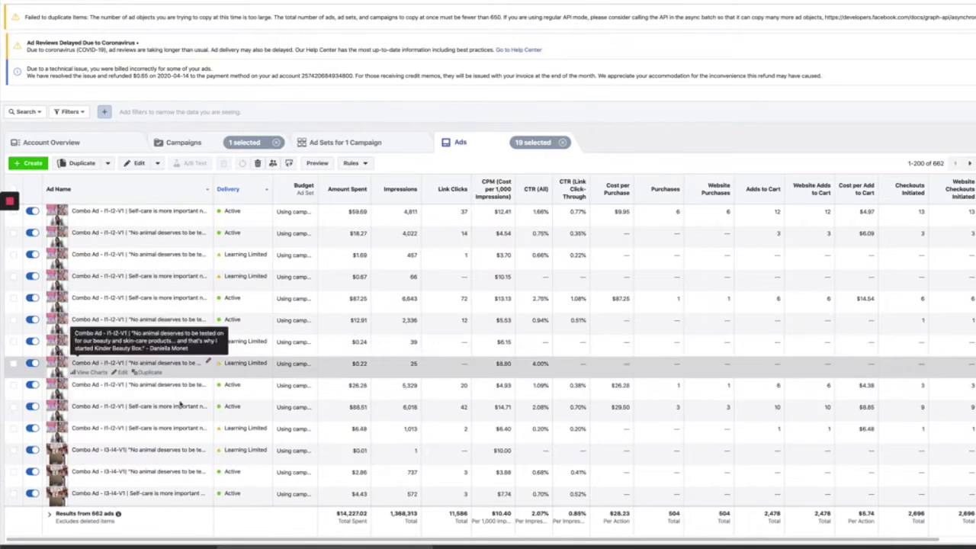
{"action": "scroll", "coordinate": [138, 432], "scroll_direction": "down", "scroll_amount": 1}
{"action": "scroll", "coordinate": [138, 432], "scroll_direction": "down", "scroll_amount": 3}
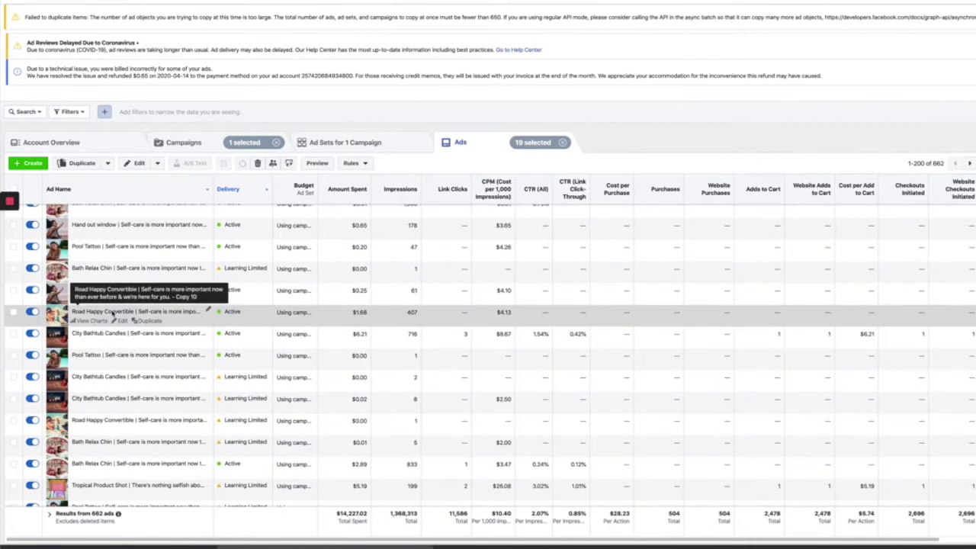
{"action": "scroll", "coordinate": [114, 305], "scroll_direction": "down", "scroll_amount": 3}
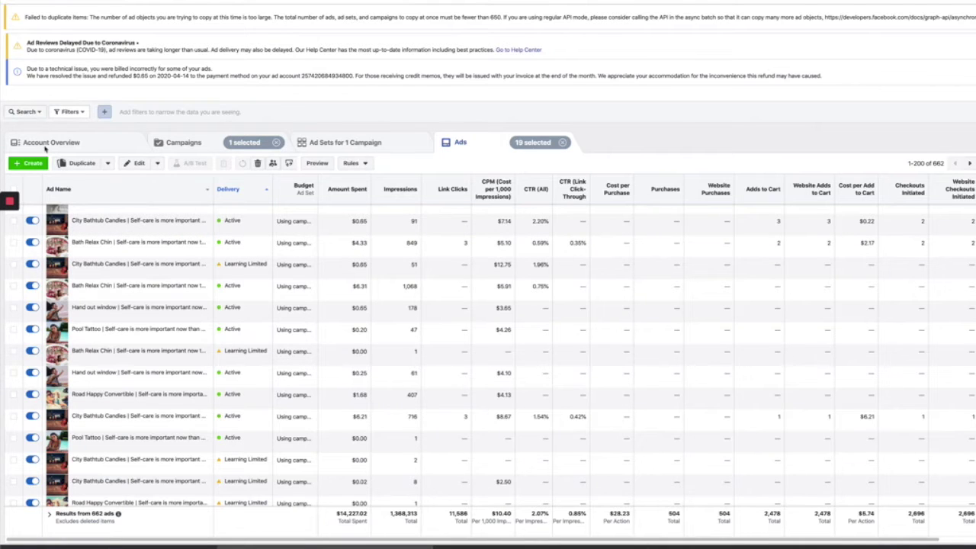
{"action": "left_click", "coordinate": [25, 111]}
{"action": "left_click", "coordinate": [40, 166]}
{"action": "type", "text": "bath relax chin"}
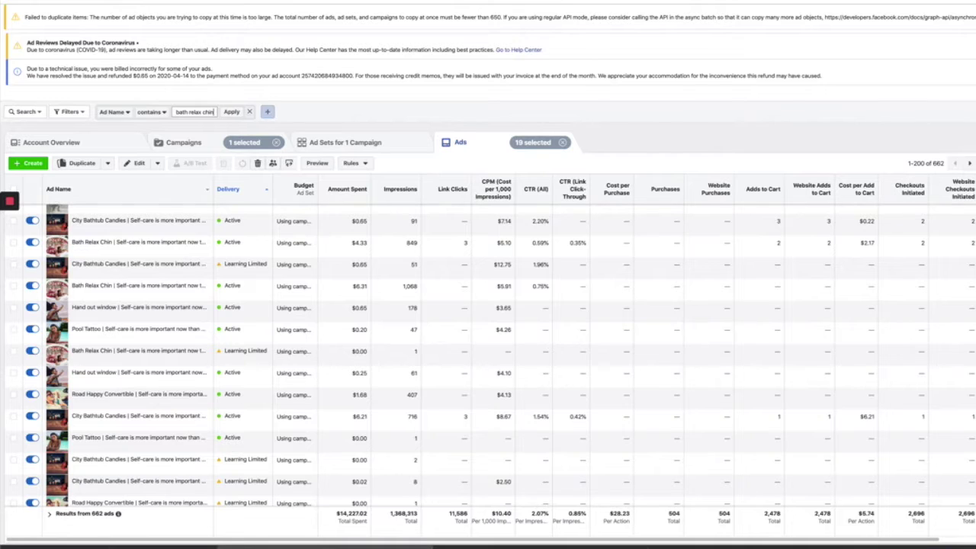
{"action": "key", "text": "Return"}
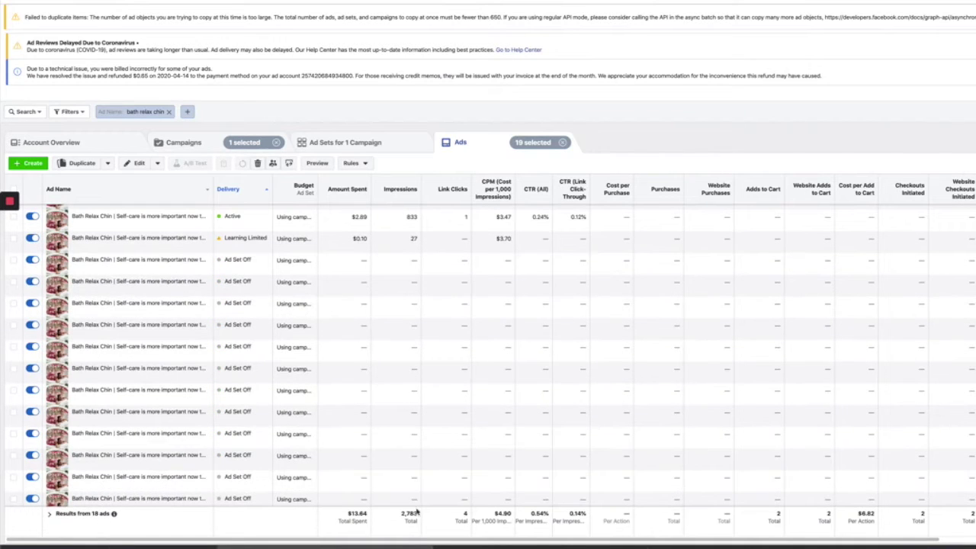
{"action": "scroll", "coordinate": [486, 447], "scroll_direction": "up", "scroll_amount": 2}
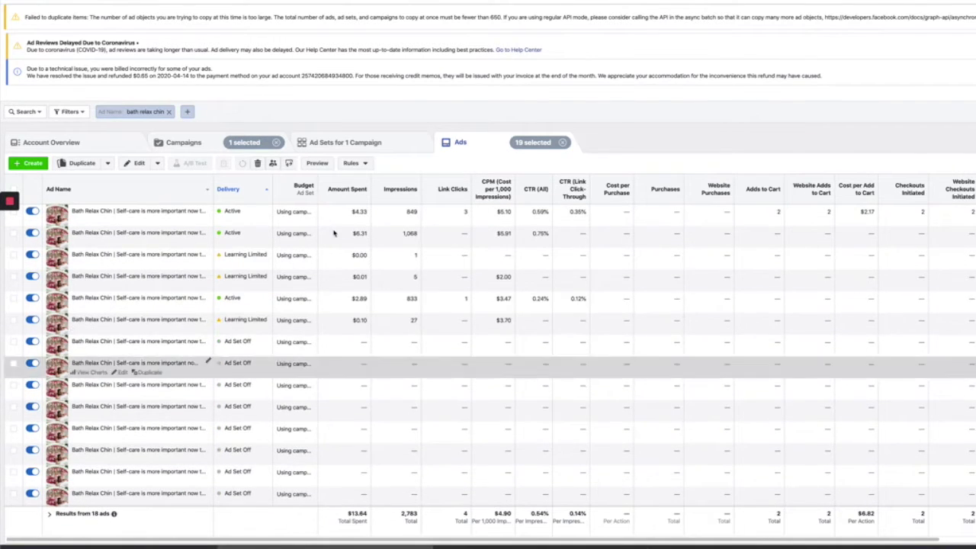
Step: Clear the "bath relax chin" filter and look through the Combo Ad rows in the full ad list
{"action": "left_click", "coordinate": [169, 111]}
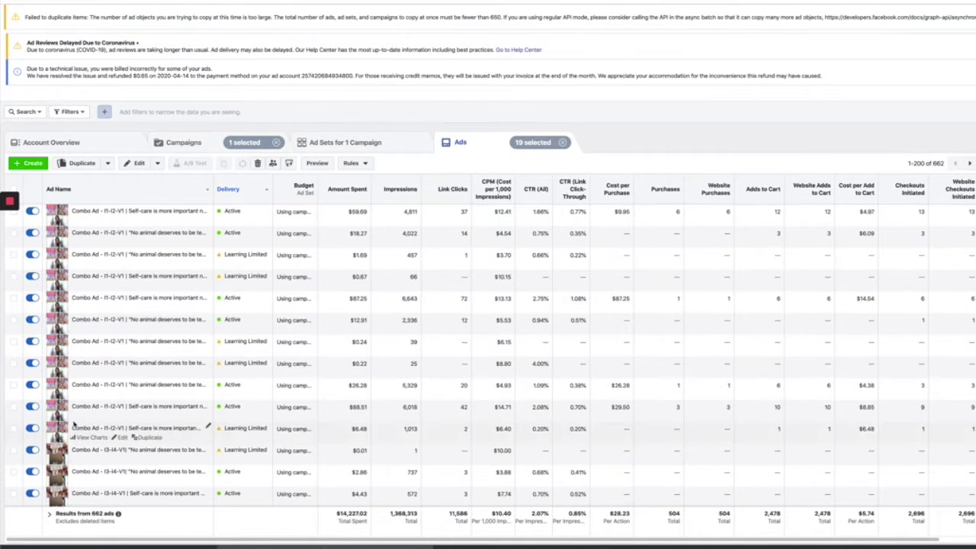
{"action": "scroll", "coordinate": [71, 232], "scroll_direction": "down", "scroll_amount": 2}
{"action": "scroll", "coordinate": [196, 403], "scroll_direction": "down", "scroll_amount": 3}
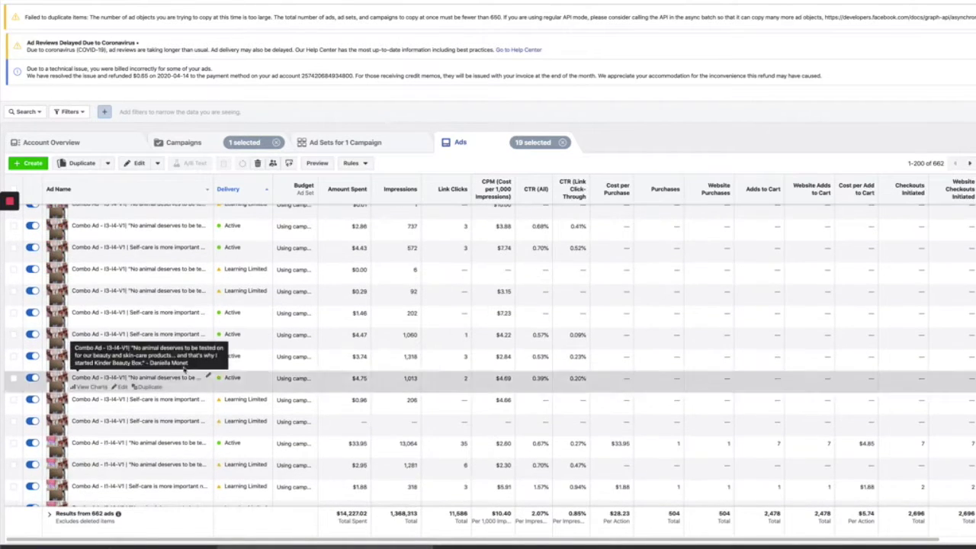
Step: Filter the ads to those whose ad name contains "stretch on bed"
{"action": "scroll", "coordinate": [196, 403], "scroll_direction": "down", "scroll_amount": 6}
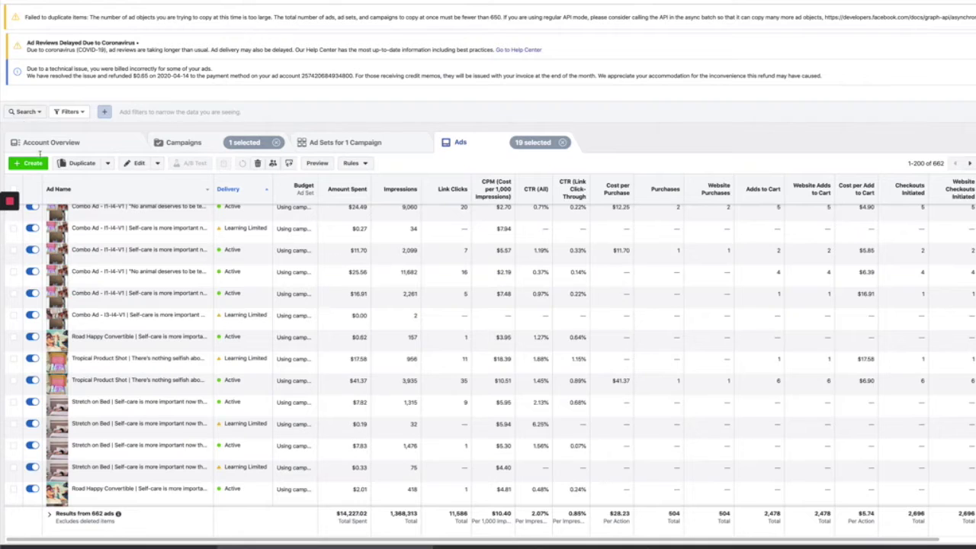
{"action": "left_click", "coordinate": [25, 112]}
{"action": "left_click", "coordinate": [23, 169]}
{"action": "type", "text": "stre"}
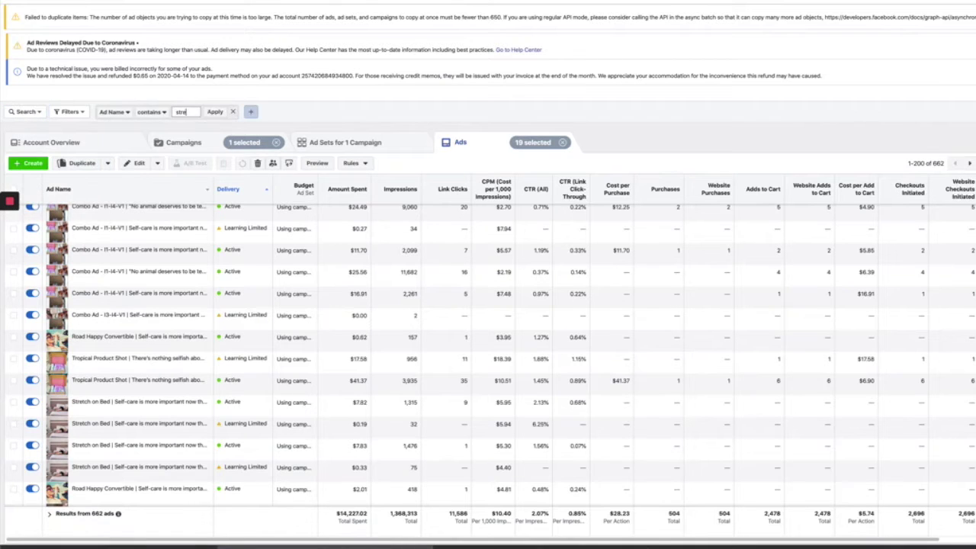
{"action": "type", "text": "ch on bed"}
{"action": "key", "text": "Return"}
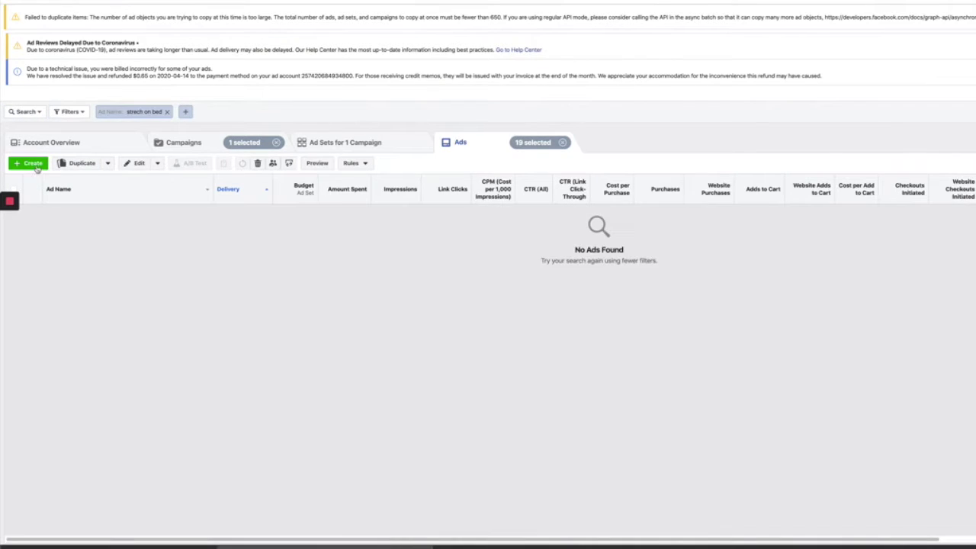
{"action": "left_click", "coordinate": [133, 115]}
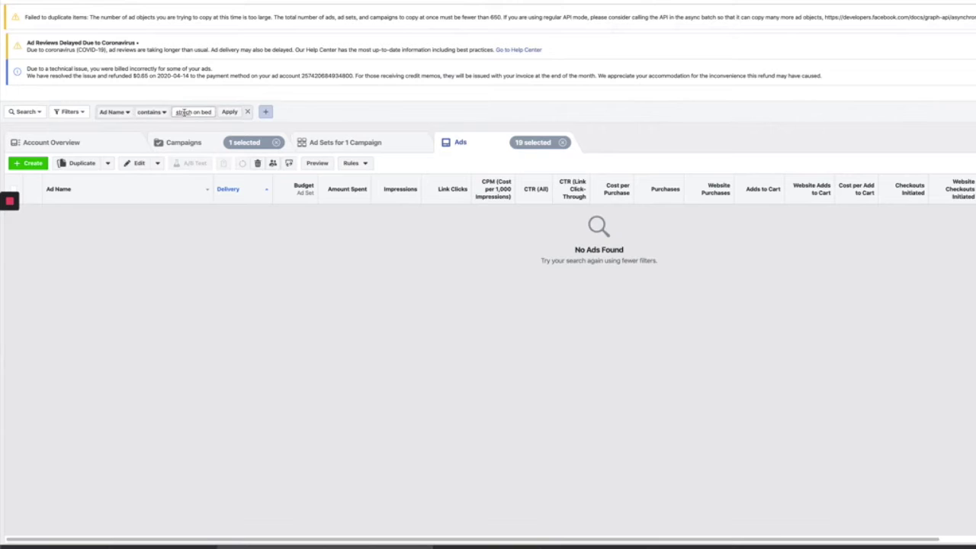
{"action": "key", "text": "Return"}
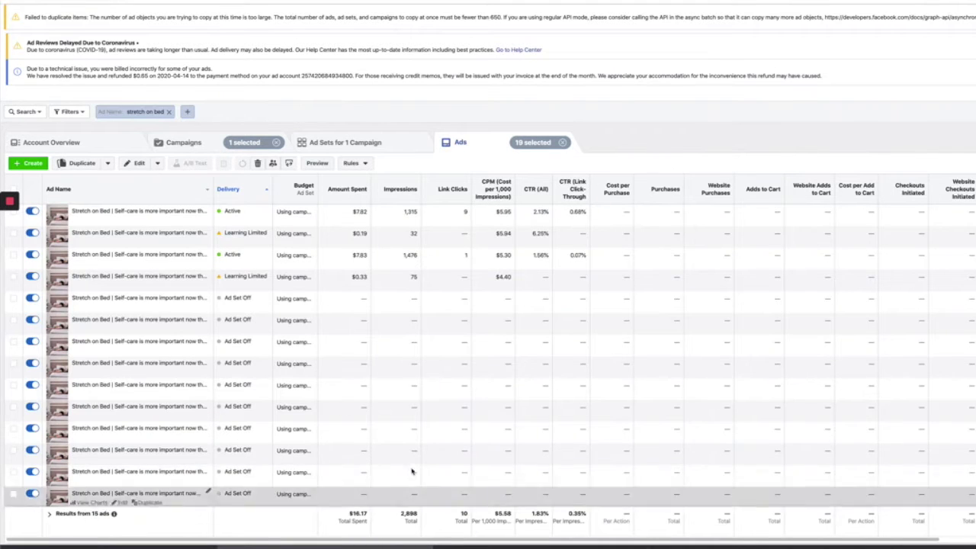
Step: Replace the ad name filter with "tropical" and review the performance and delivery status of the matching ads
{"action": "left_click", "coordinate": [164, 113]}
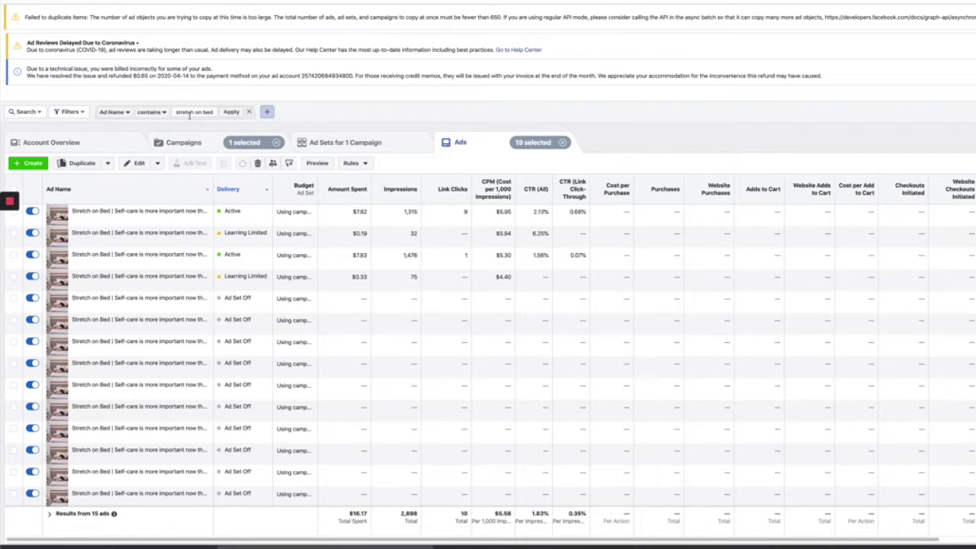
{"action": "key", "text": "ctrl+a"}
{"action": "key", "text": "BackSpace"}
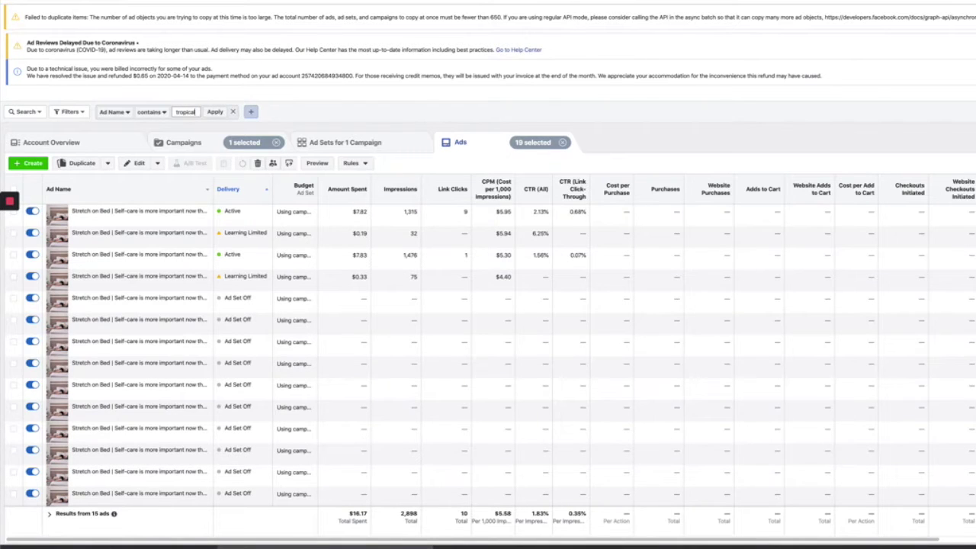
{"action": "key", "text": "Return"}
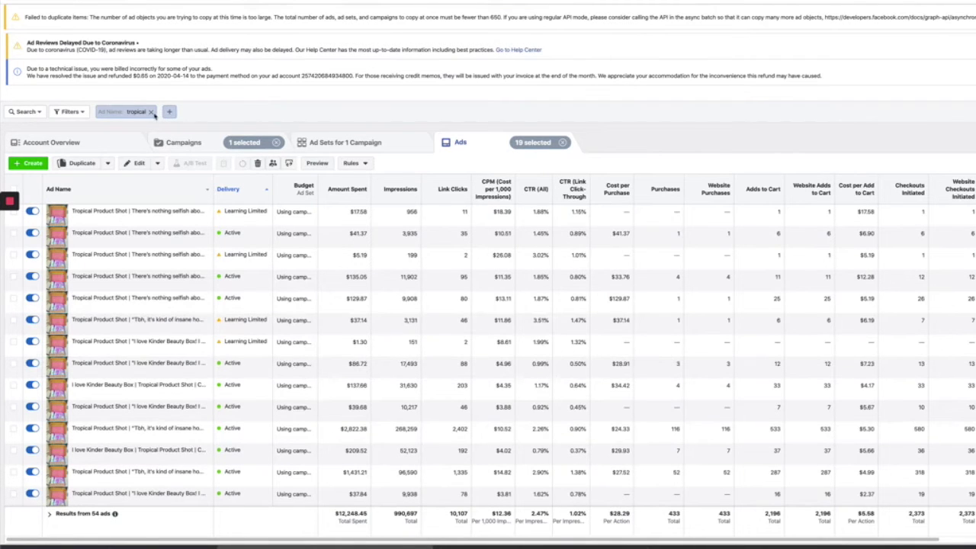
{"action": "mouse_move", "coordinate": [228, 335]}
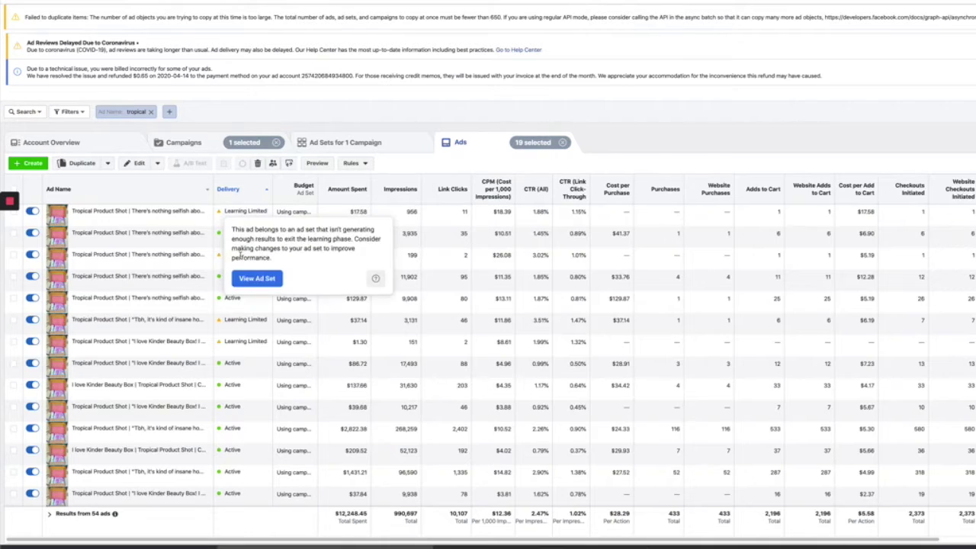
{"action": "mouse_move", "coordinate": [236, 316]}
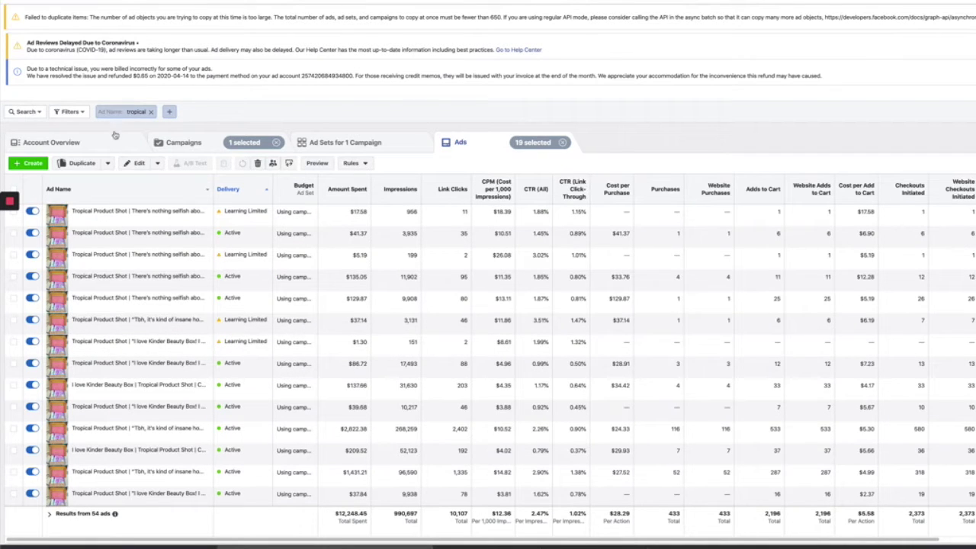
Step: Clear the "tropical" filter and filter the ads to those whose ad name contains "heart hair"
{"action": "left_click", "coordinate": [151, 112]}
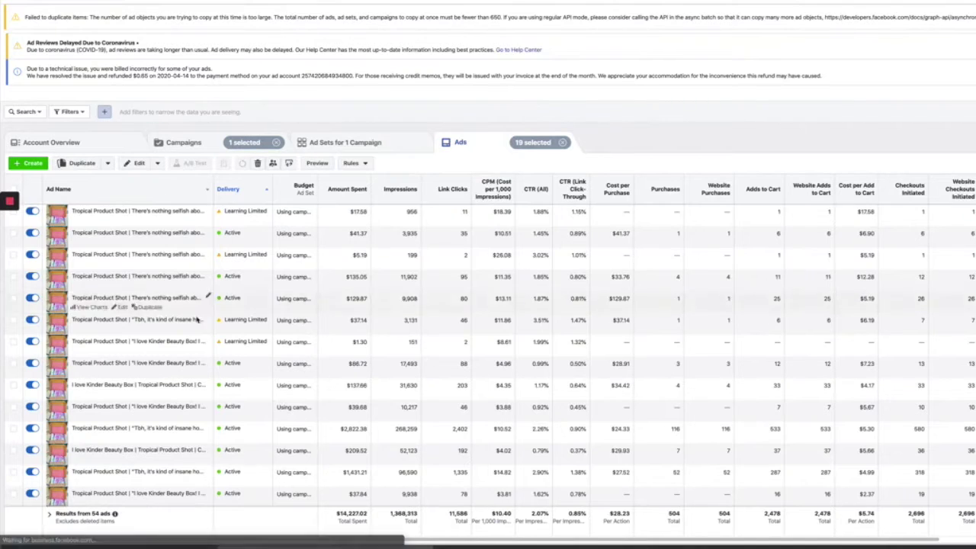
{"action": "scroll", "coordinate": [176, 383], "scroll_direction": "down", "scroll_amount": 15}
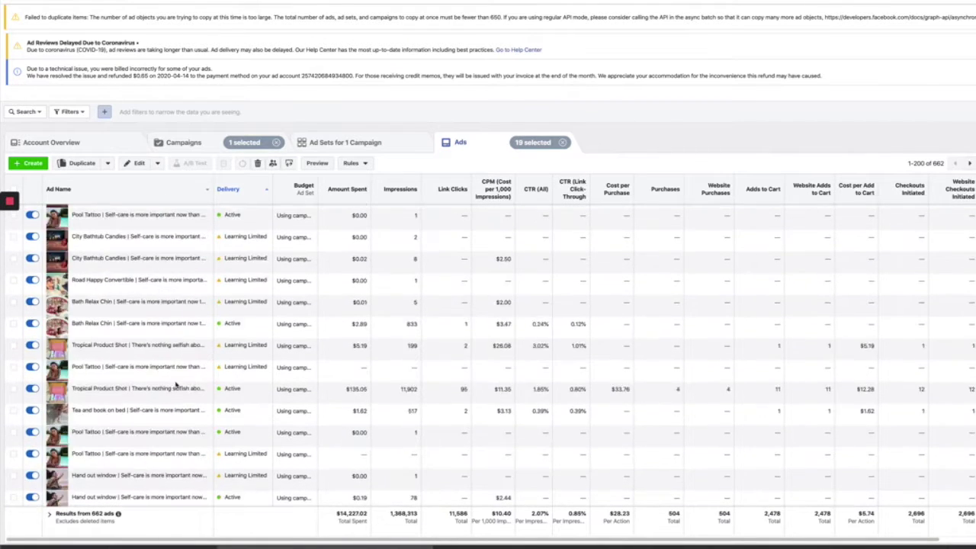
{"action": "scroll", "coordinate": [175, 384], "scroll_direction": "down", "scroll_amount": 10}
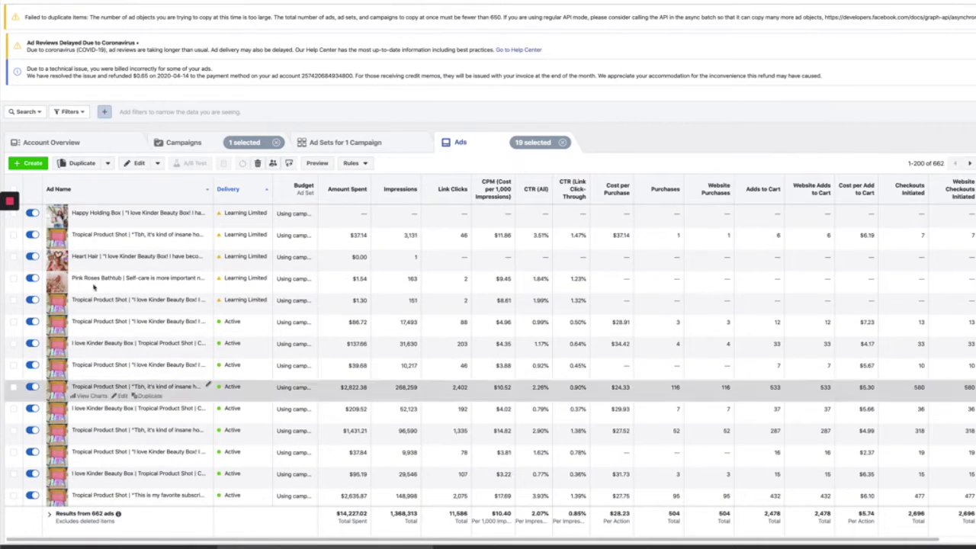
{"action": "left_click", "coordinate": [24, 111]}
{"action": "left_click", "coordinate": [38, 167]}
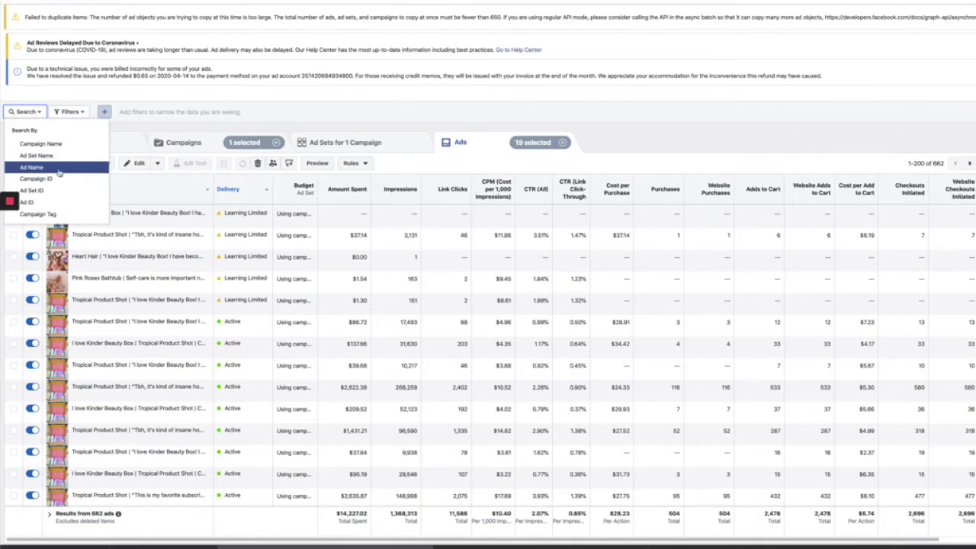
{"action": "type", "text": "heart"}
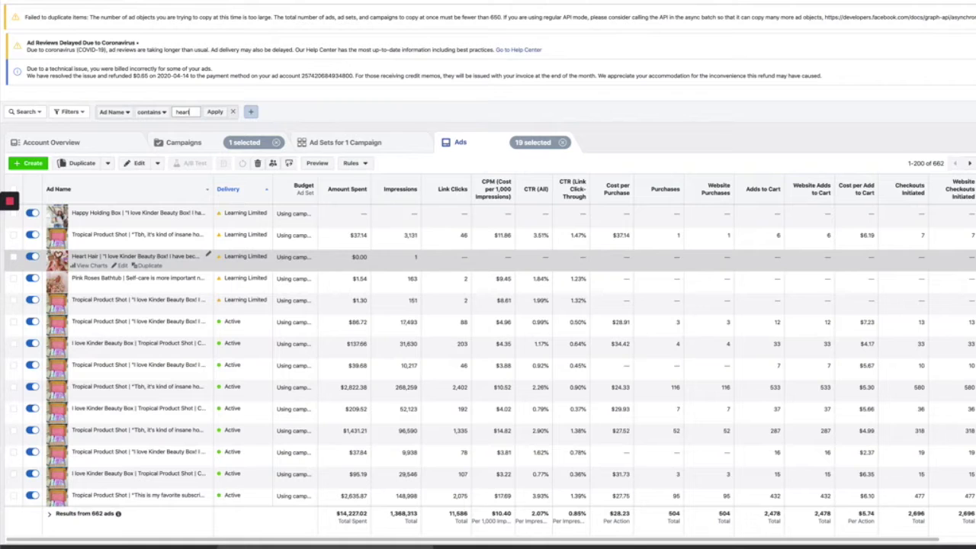
{"action": "type", "text": " hair"}
{"action": "key", "text": "Return"}
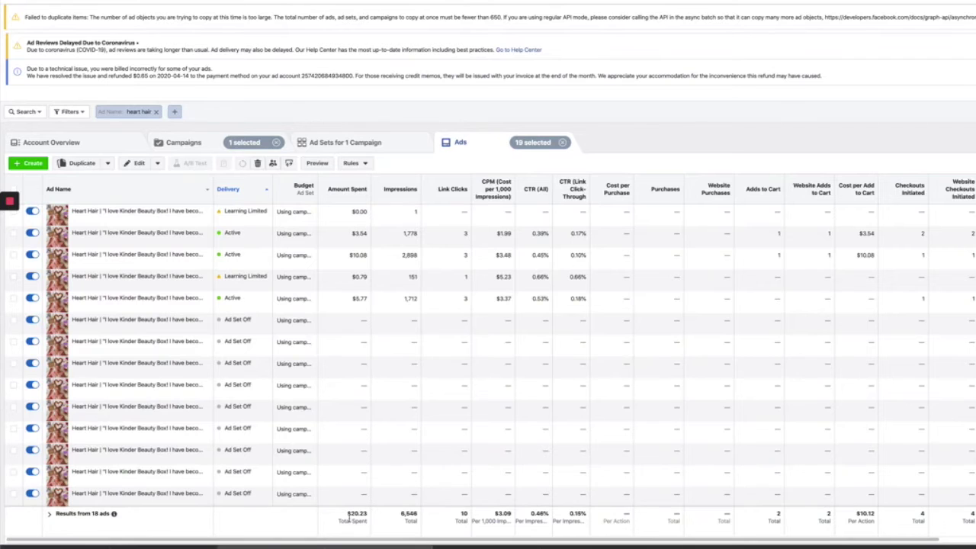
Step: Clear the "heart hair" filter, look through the full ad list, and filter for ad names containing "yellow/gray"
{"action": "left_click", "coordinate": [157, 112]}
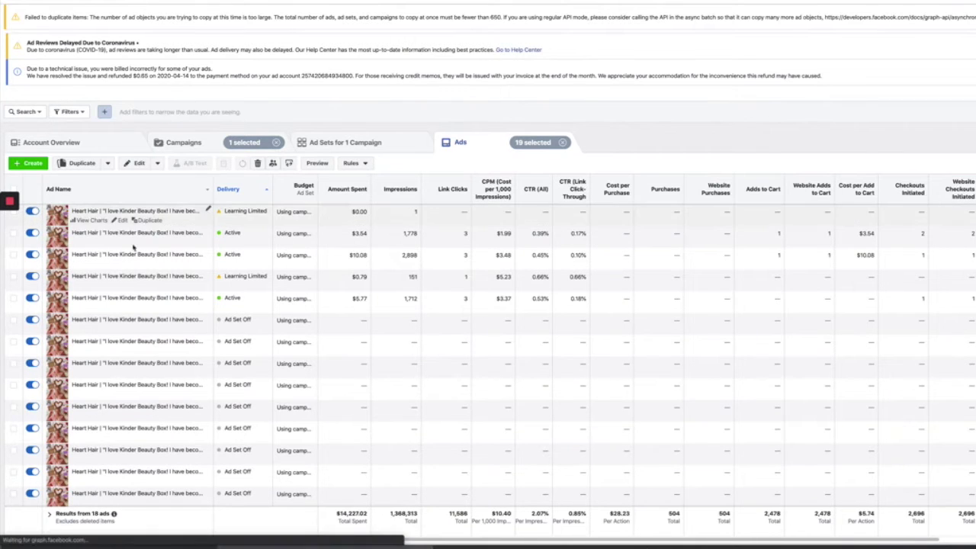
{"action": "scroll", "coordinate": [202, 396], "scroll_direction": "down", "scroll_amount": 2}
{"action": "scroll", "coordinate": [203, 396], "scroll_direction": "down", "scroll_amount": 3}
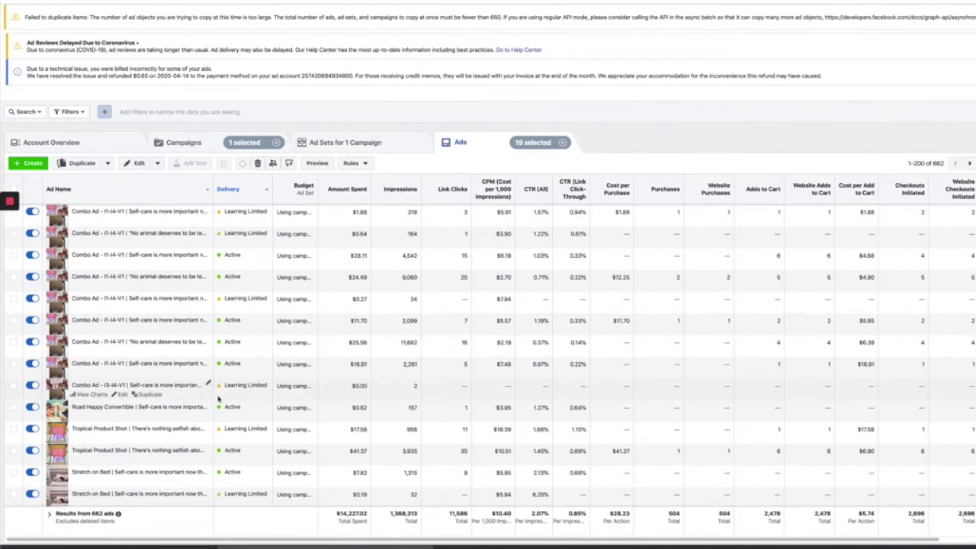
{"action": "scroll", "coordinate": [187, 404], "scroll_direction": "down", "scroll_amount": 5}
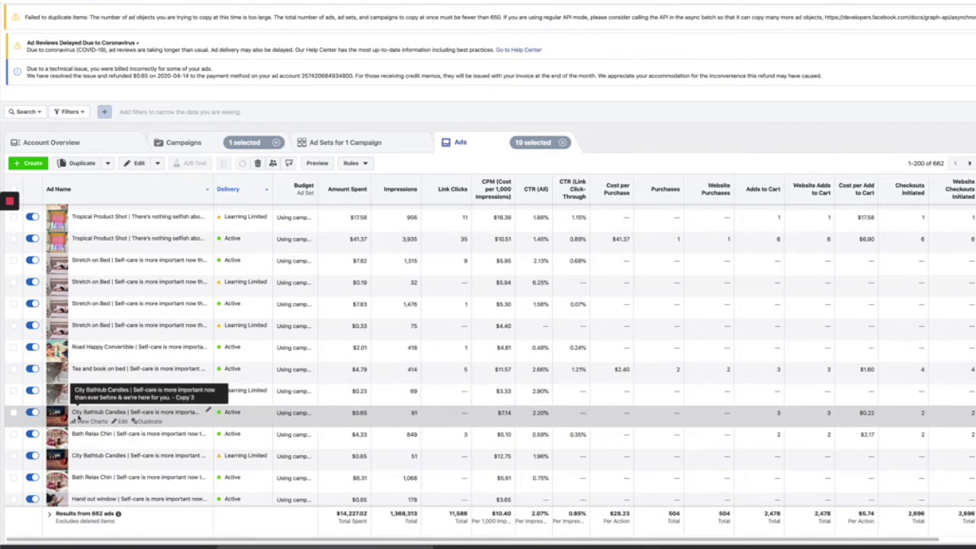
{"action": "scroll", "coordinate": [115, 435], "scroll_direction": "down", "scroll_amount": 10}
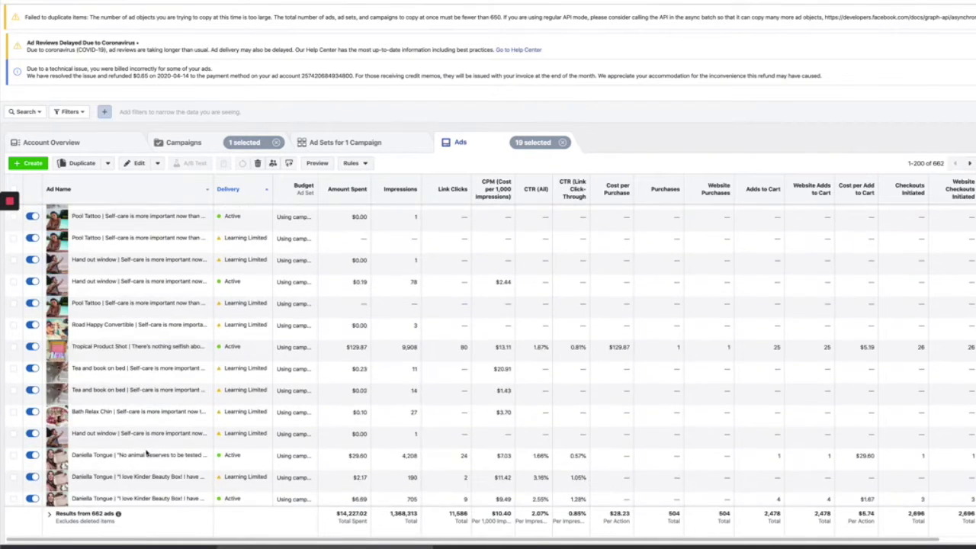
{"action": "scroll", "coordinate": [148, 451], "scroll_direction": "down", "scroll_amount": 10}
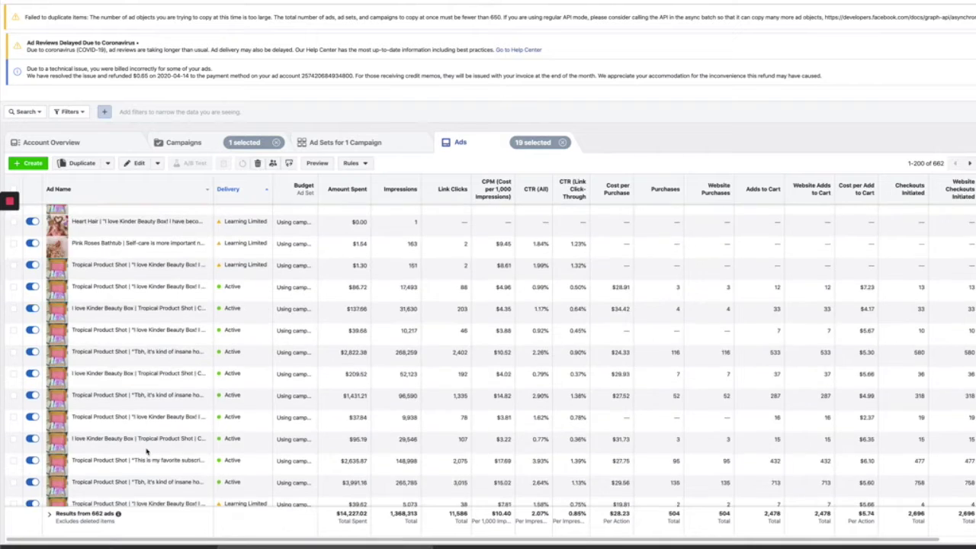
{"action": "scroll", "coordinate": [147, 451], "scroll_direction": "down", "scroll_amount": 3}
{"action": "scroll", "coordinate": [130, 435], "scroll_direction": "up", "scroll_amount": 6}
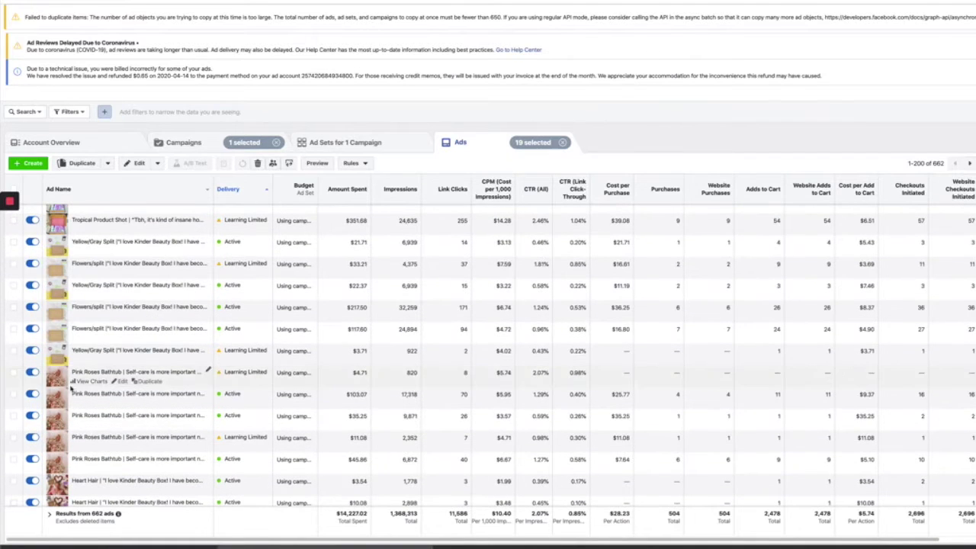
{"action": "left_click", "coordinate": [27, 112]}
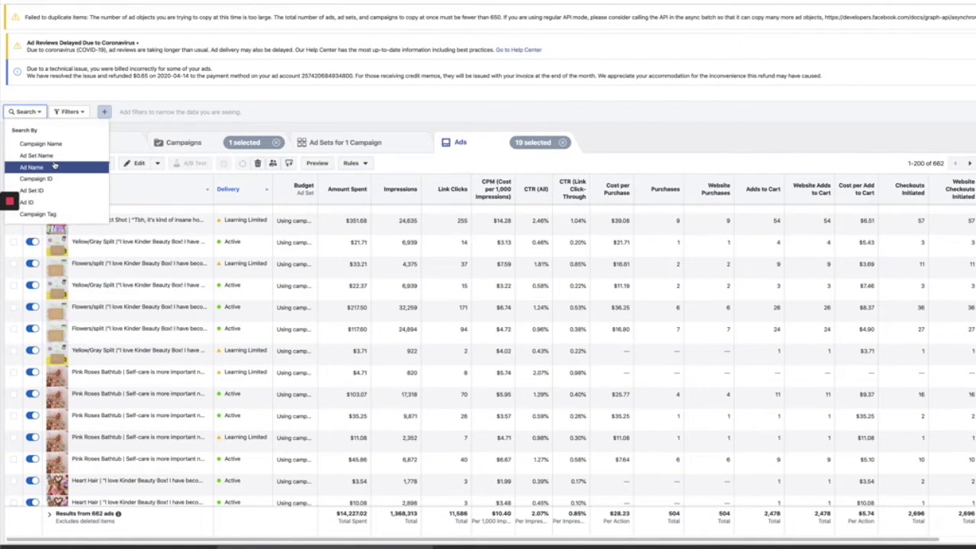
{"action": "left_click", "coordinate": [54, 167]}
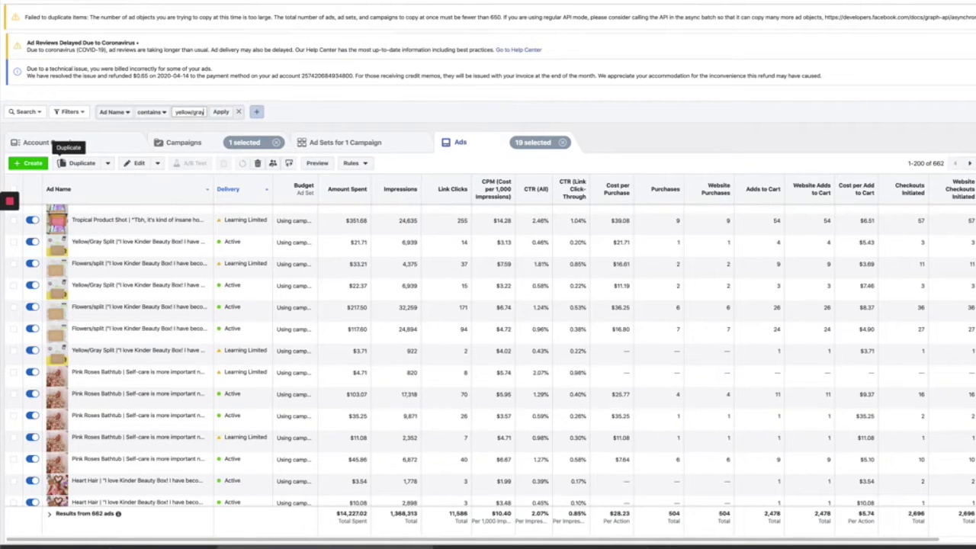
{"action": "key", "text": "Return"}
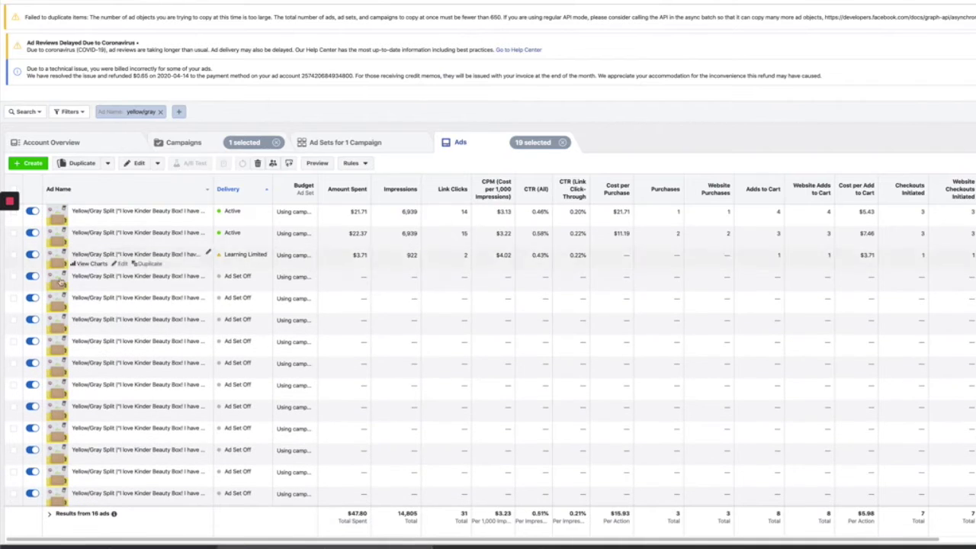
Step: Clear the "yellow/gray" filter and filter the ads to those whose ad name contains "flowers/split"
{"action": "left_click", "coordinate": [160, 112]}
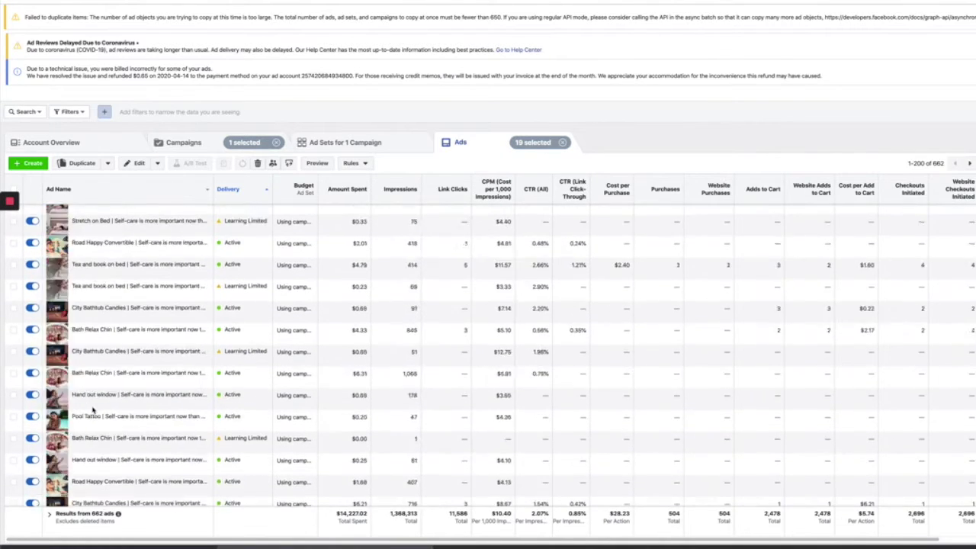
{"action": "scroll", "coordinate": [90, 416], "scroll_direction": "down", "scroll_amount": 10}
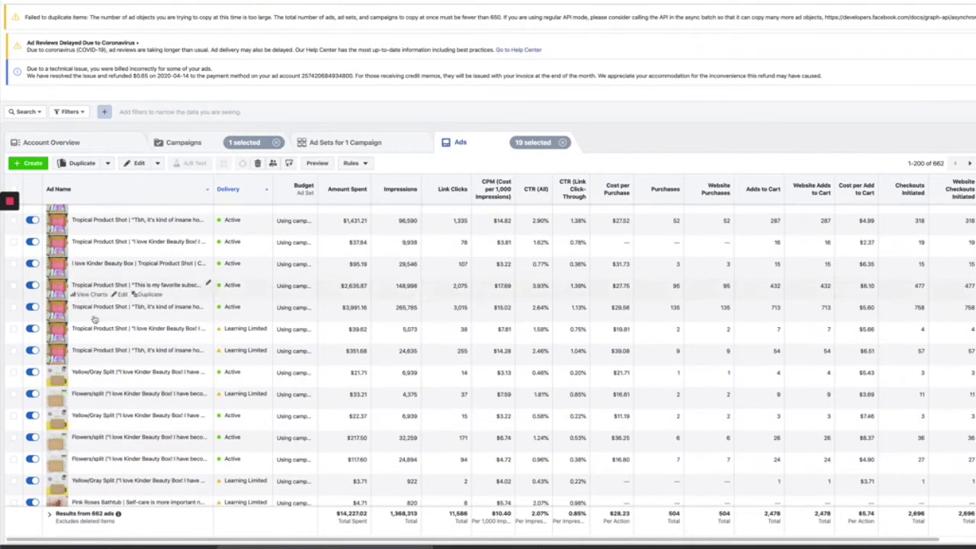
{"action": "scroll", "coordinate": [107, 366], "scroll_direction": "down", "scroll_amount": 5}
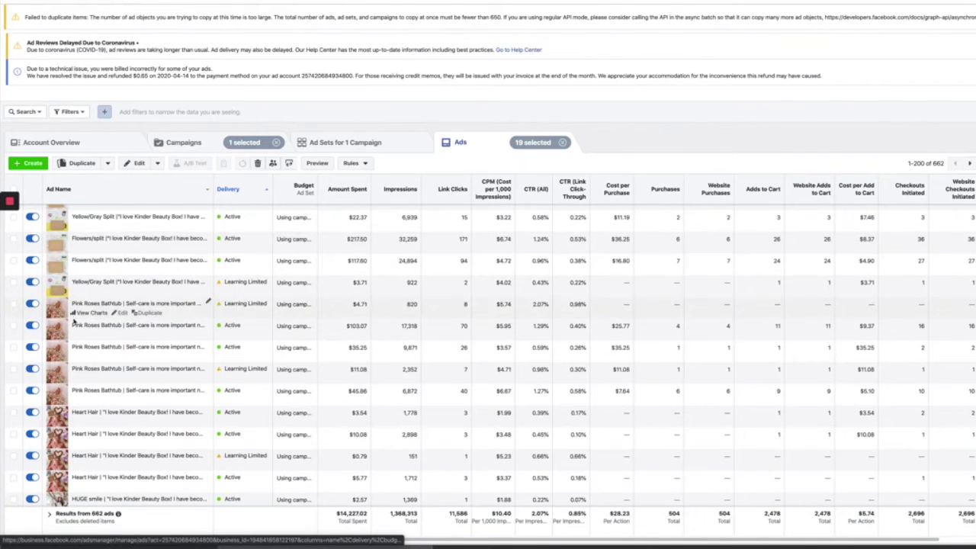
{"action": "left_click", "coordinate": [25, 111]}
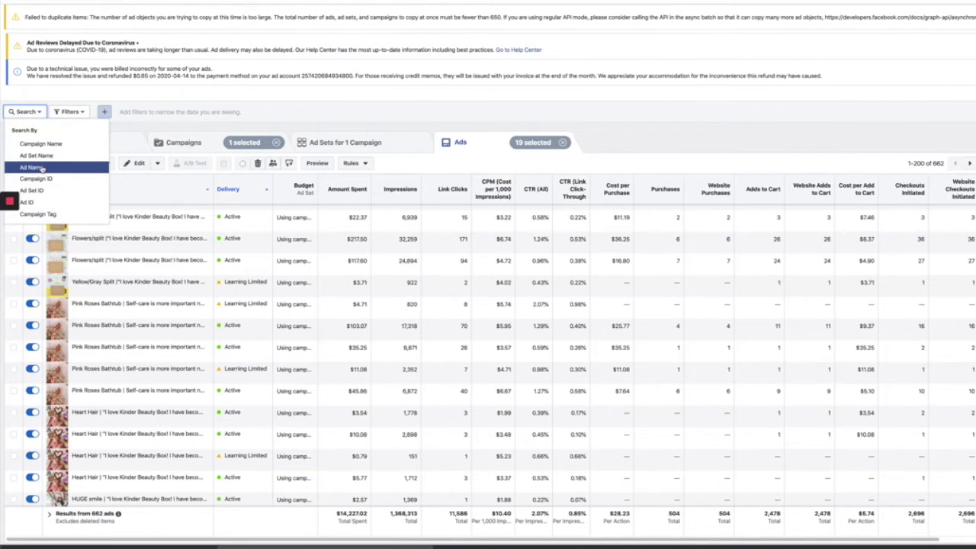
{"action": "left_click", "coordinate": [43, 168]}
{"action": "type", "text": "flowers/split"}
{"action": "key", "text": "Return"}
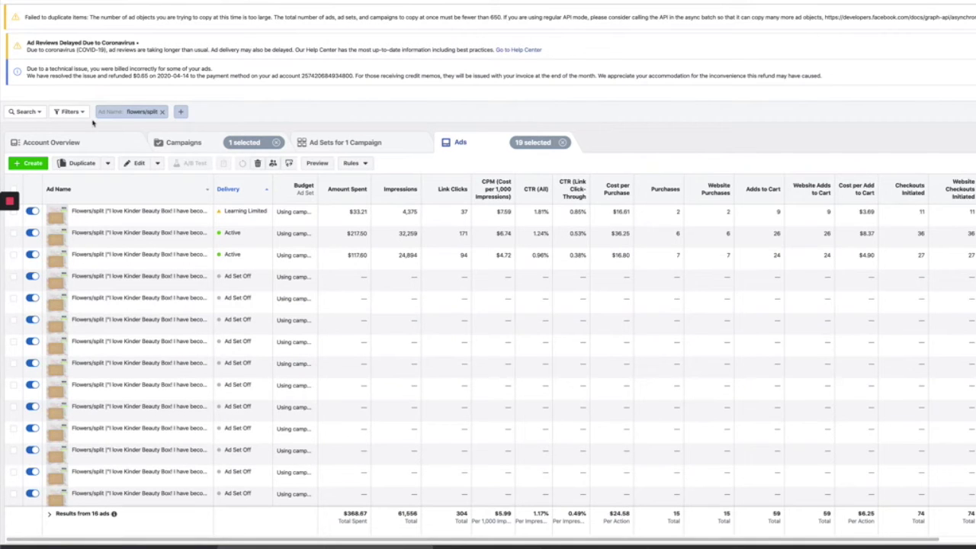
Step: Clear the "flowers/split" filter and look through the full ad list down to the Combo Ad rows
{"action": "left_click", "coordinate": [161, 112]}
{"action": "scroll", "coordinate": [223, 450], "scroll_direction": "down", "scroll_amount": 2}
{"action": "scroll", "coordinate": [222, 450], "scroll_direction": "down", "scroll_amount": 5}
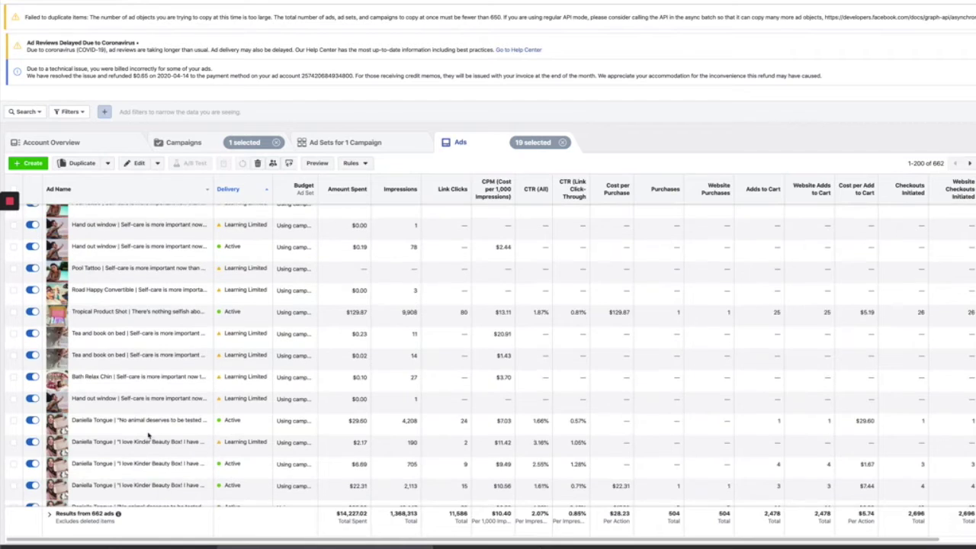
{"action": "scroll", "coordinate": [149, 434], "scroll_direction": "down", "scroll_amount": 8}
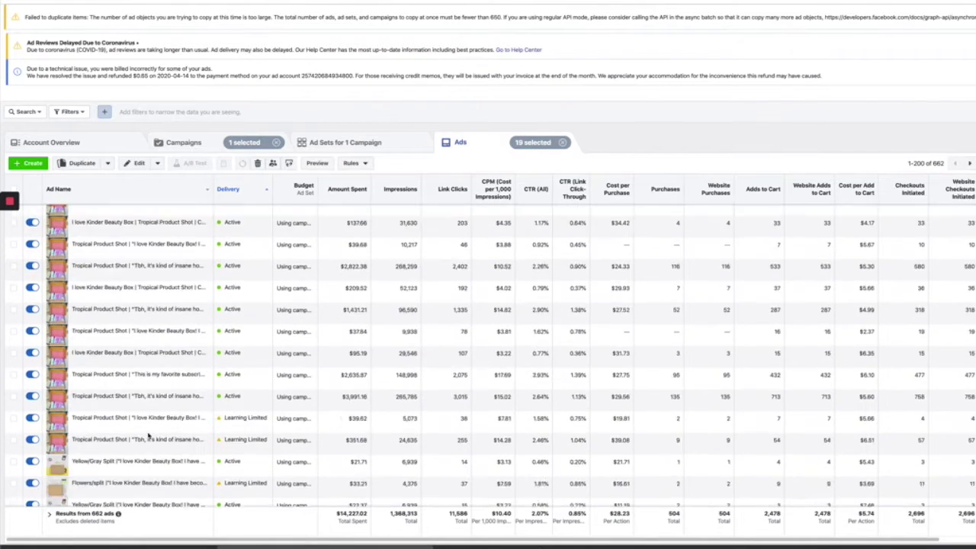
{"action": "scroll", "coordinate": [149, 434], "scroll_direction": "down", "scroll_amount": 10}
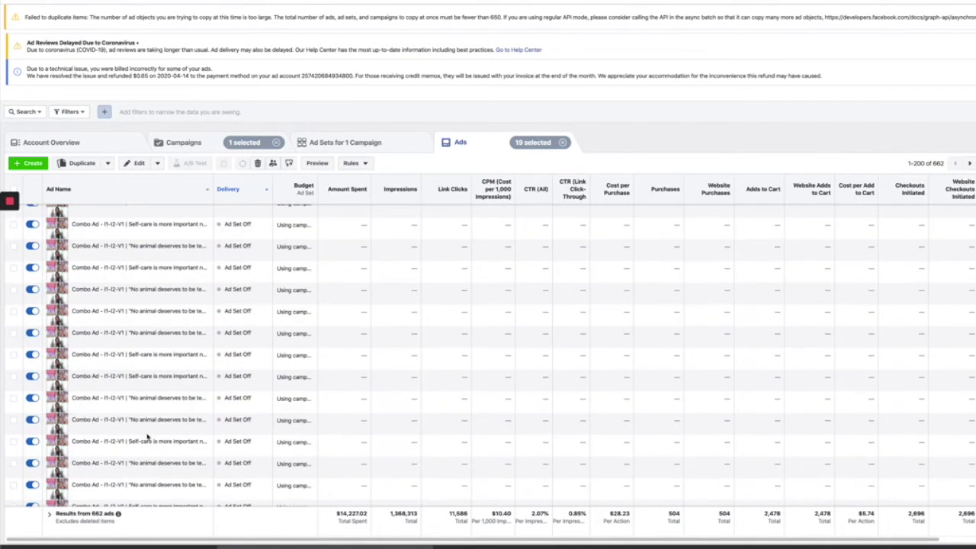
{"action": "scroll", "coordinate": [94, 384], "scroll_direction": "down", "scroll_amount": 8}
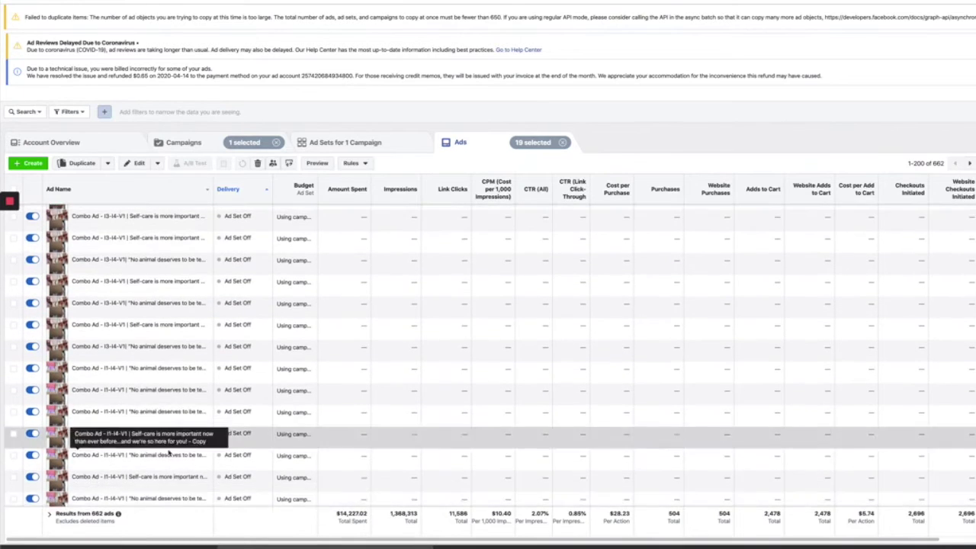
{"action": "scroll", "coordinate": [170, 452], "scroll_direction": "down", "scroll_amount": 10}
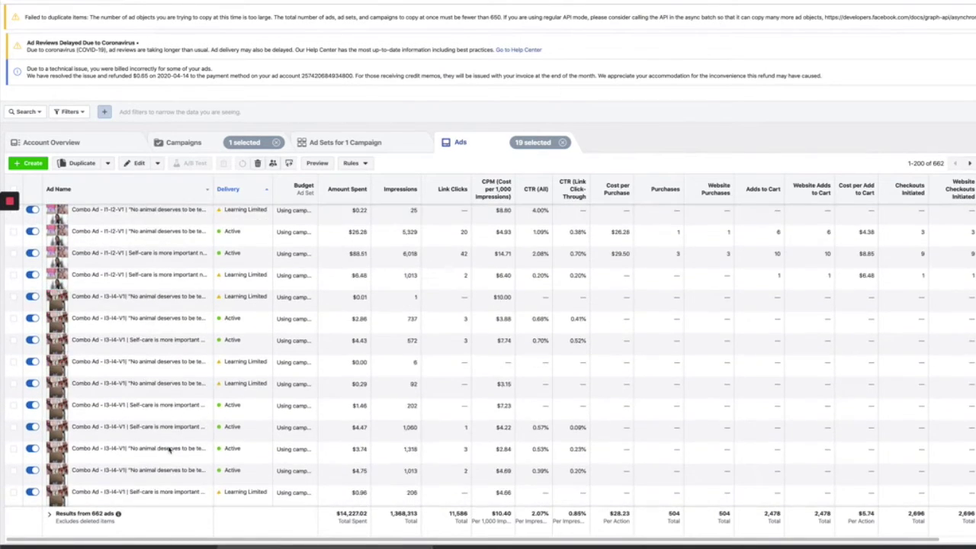
Step: Look through the full ad list and filter the ads to those whose ad name contains "huge smile"
{"action": "scroll", "coordinate": [170, 450], "scroll_direction": "down", "scroll_amount": 3}
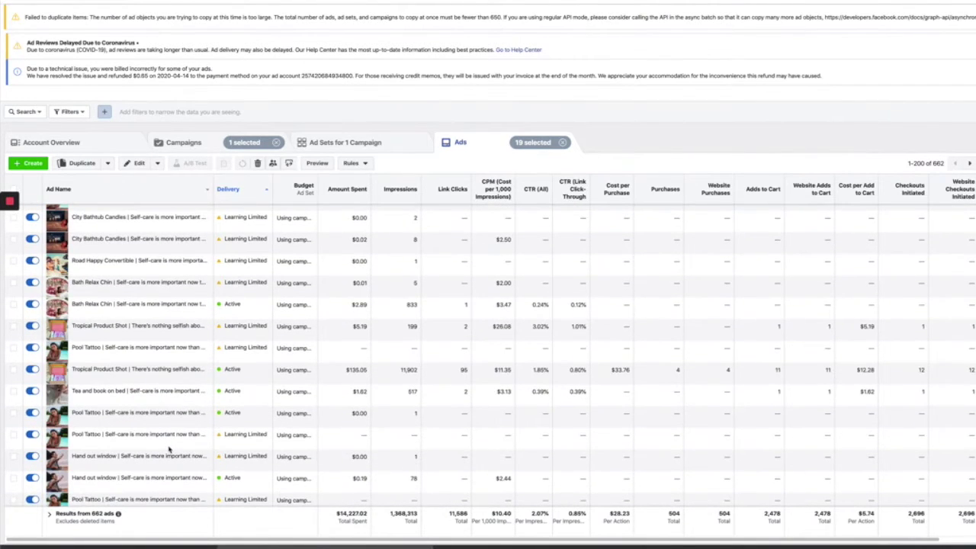
{"action": "scroll", "coordinate": [169, 450], "scroll_direction": "down", "scroll_amount": 3}
{"action": "scroll", "coordinate": [169, 450], "scroll_direction": "down", "scroll_amount": 12}
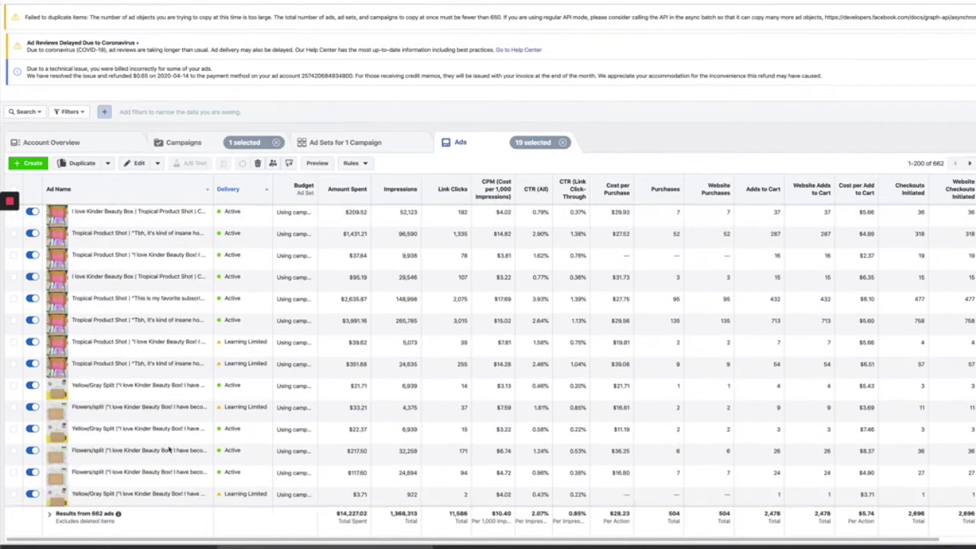
{"action": "scroll", "coordinate": [169, 450], "scroll_direction": "down", "scroll_amount": 3}
{"action": "scroll", "coordinate": [169, 450], "scroll_direction": "down", "scroll_amount": 4}
{"action": "scroll", "coordinate": [137, 412], "scroll_direction": "up", "scroll_amount": 2}
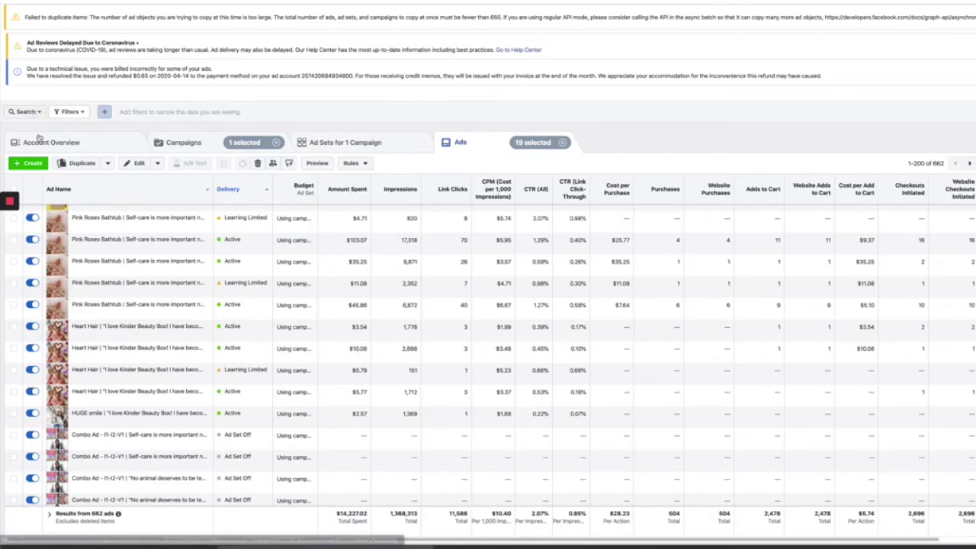
{"action": "left_click", "coordinate": [27, 113]}
{"action": "left_click", "coordinate": [49, 169]}
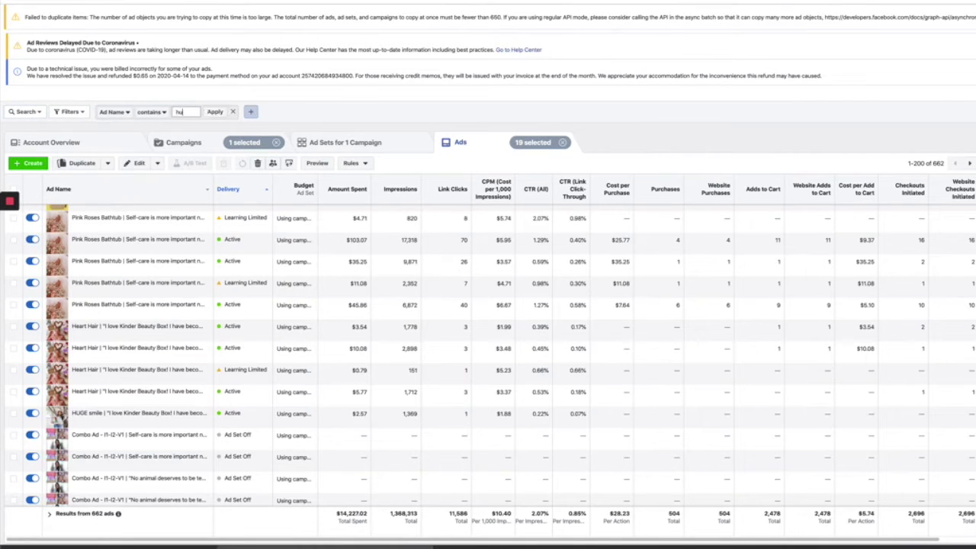
{"action": "type", "text": "huge smile"}
{"action": "key", "text": "Return"}
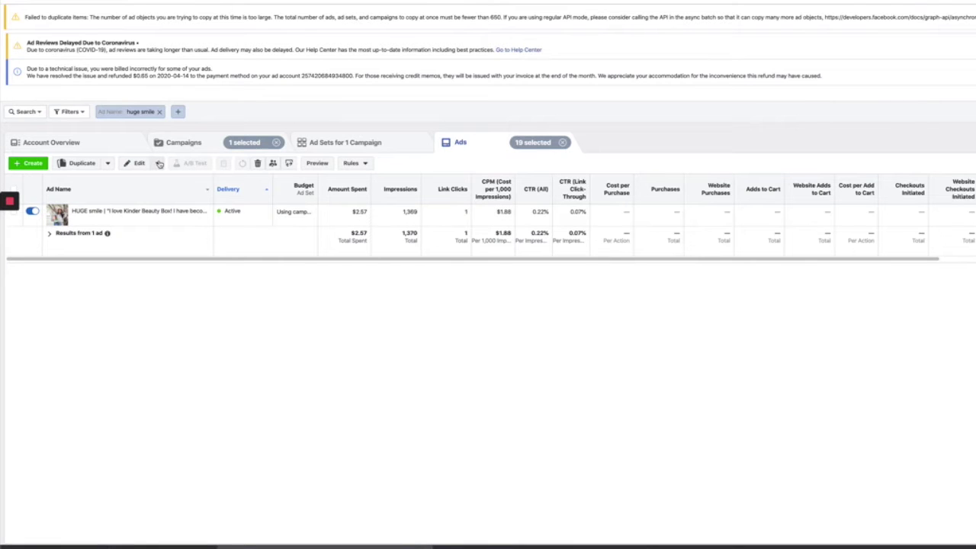
Step: Clear the "huge smile" filter, look through the full ad list, and filter by ad name for the Pink Roses Bathtub ads
{"action": "left_click", "coordinate": [159, 112]}
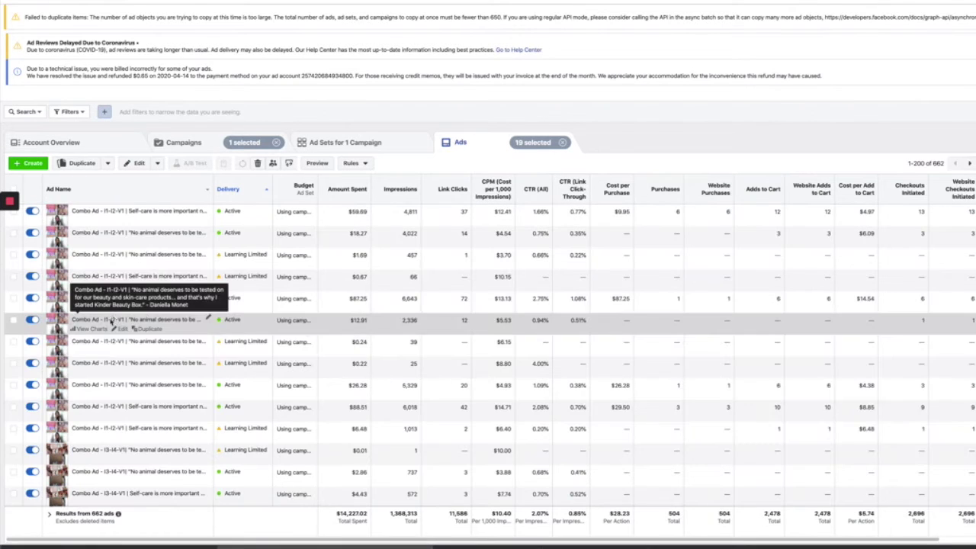
{"action": "scroll", "coordinate": [137, 353], "scroll_direction": "down", "scroll_amount": 10}
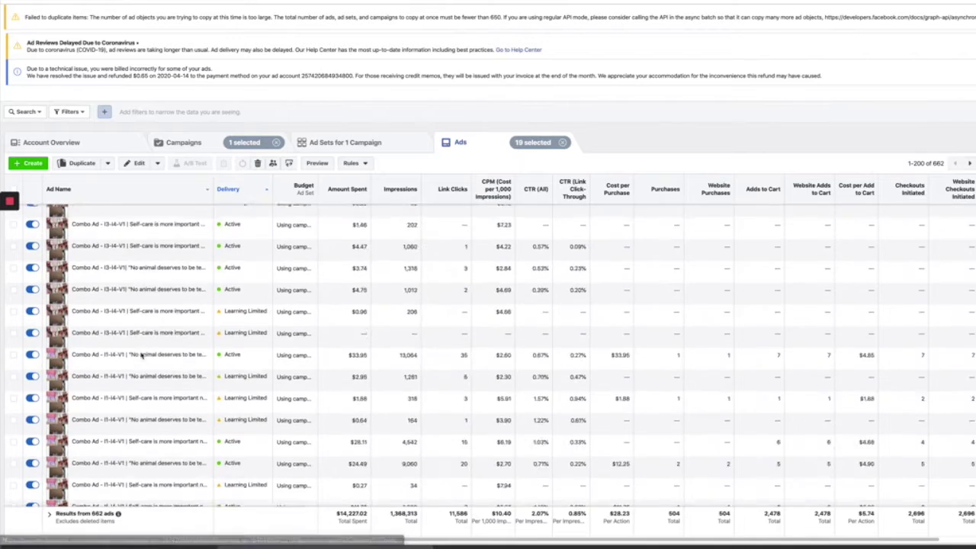
{"action": "scroll", "coordinate": [141, 354], "scroll_direction": "down", "scroll_amount": 5}
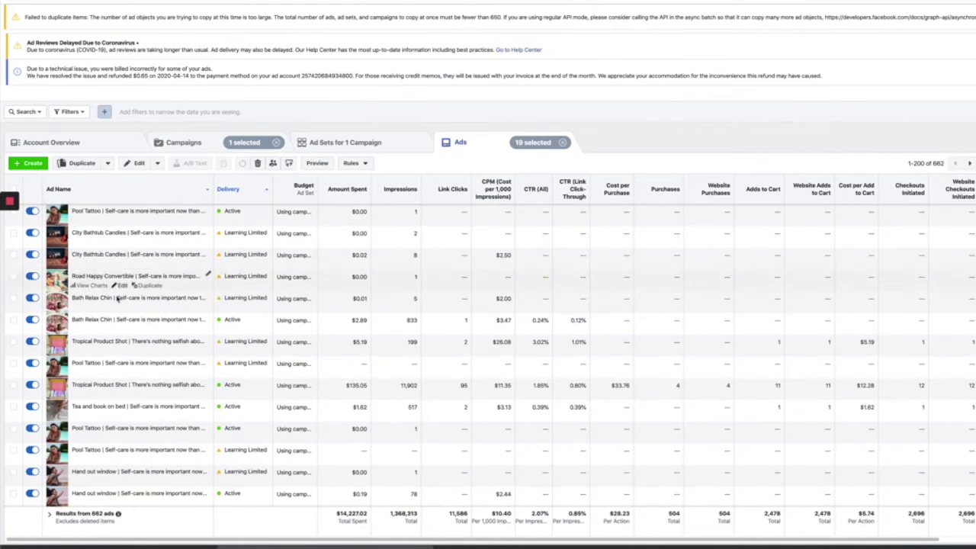
{"action": "scroll", "coordinate": [122, 332], "scroll_direction": "down", "scroll_amount": 10}
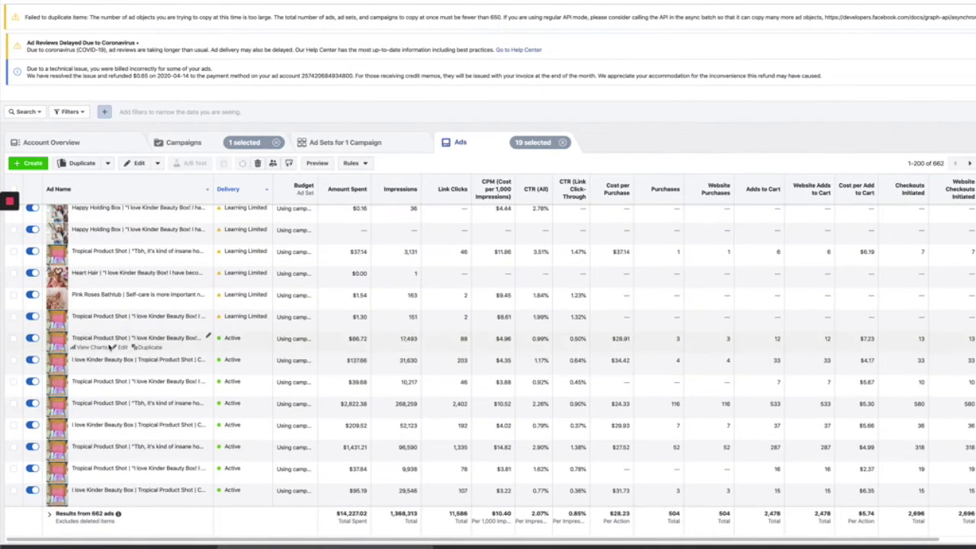
{"action": "left_click", "coordinate": [27, 112]}
{"action": "left_click", "coordinate": [42, 166]}
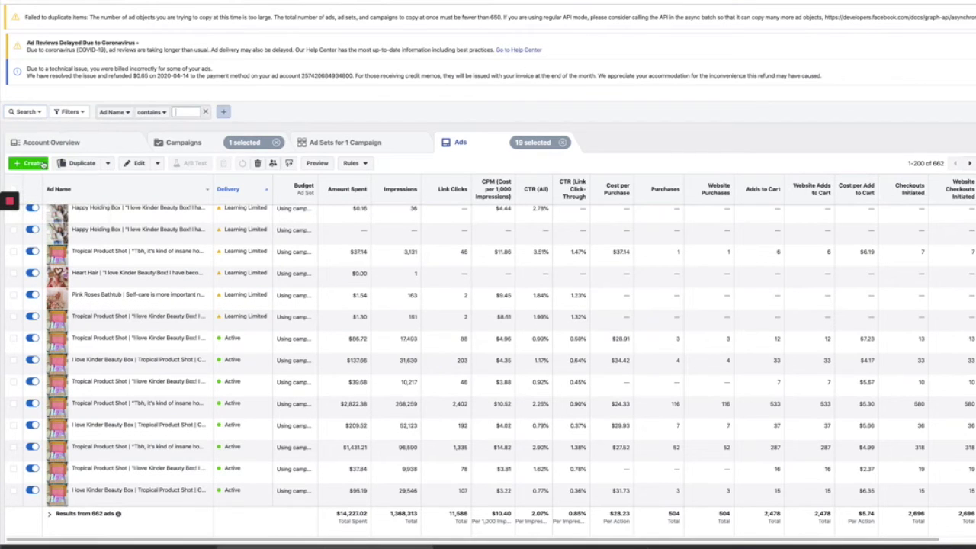
{"action": "key", "text": "Return"}
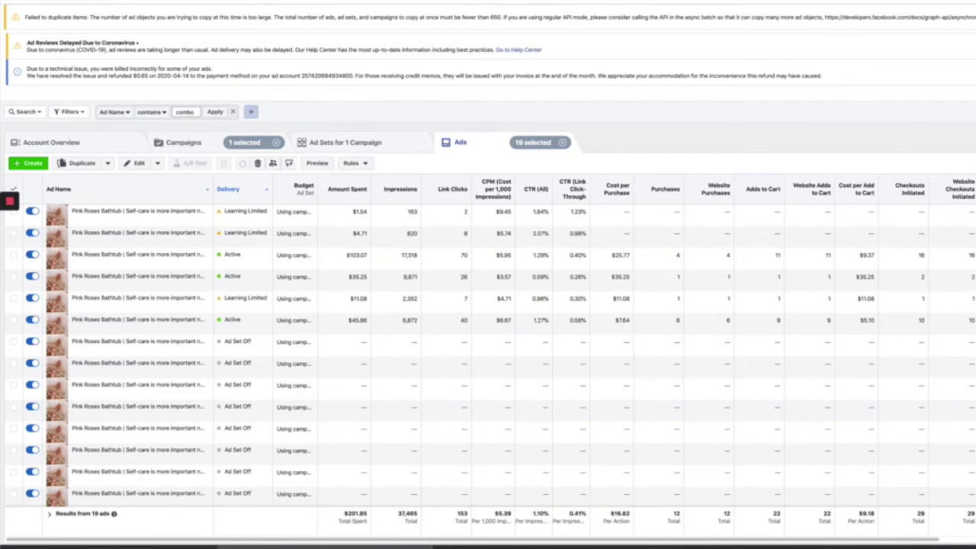
Step: Filter the ads to names containing "combo" and try narrowing the filter to "combo I1-I2-V1"
{"action": "left_click", "coordinate": [216, 112]}
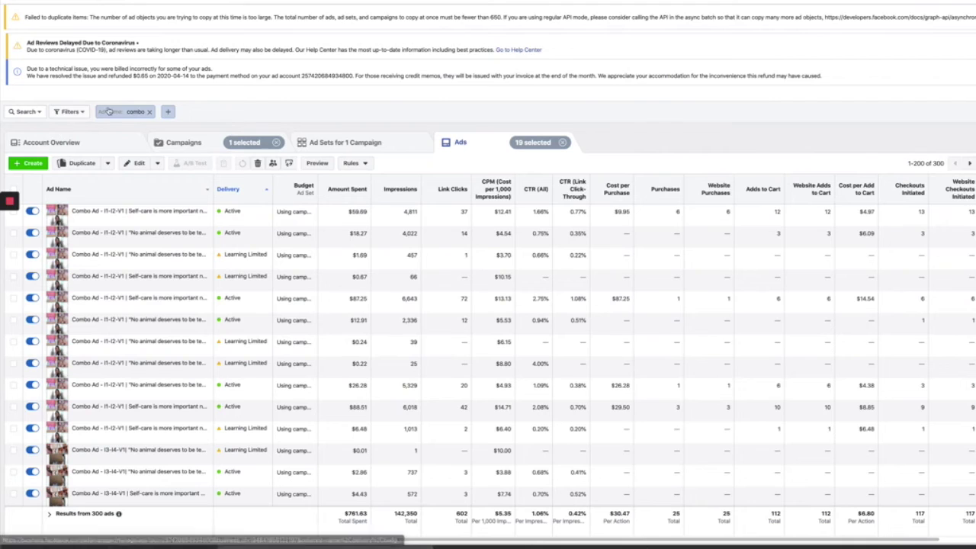
{"action": "left_click", "coordinate": [109, 112]}
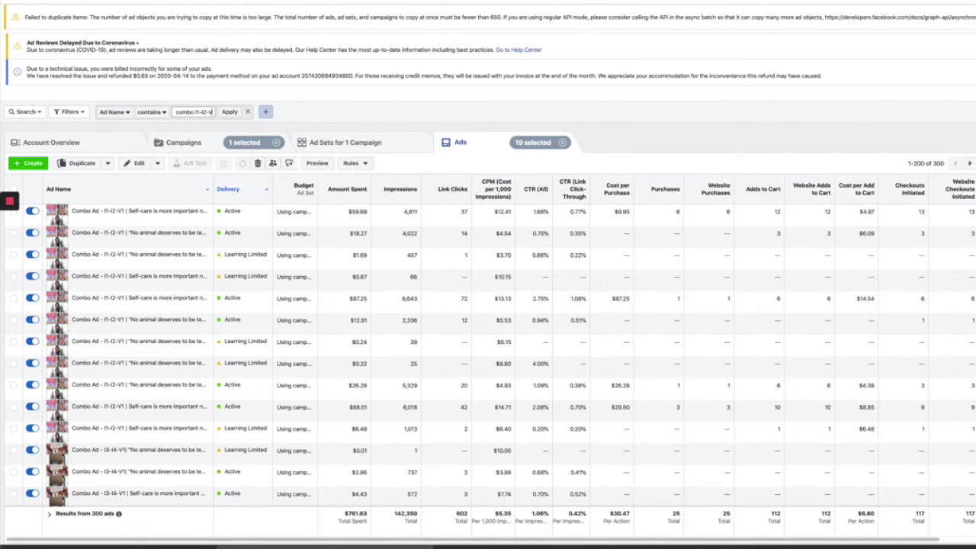
{"action": "left_click", "coordinate": [230, 112]}
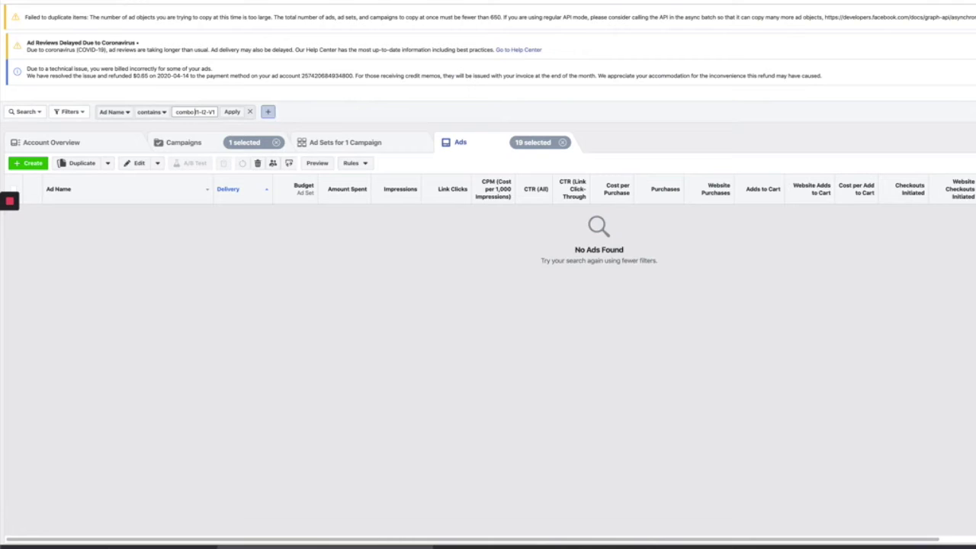
Step: Change the ad name filter to "I1-I2-V1" and look through the matching Combo Ad rows
{"action": "key", "text": "Return"}
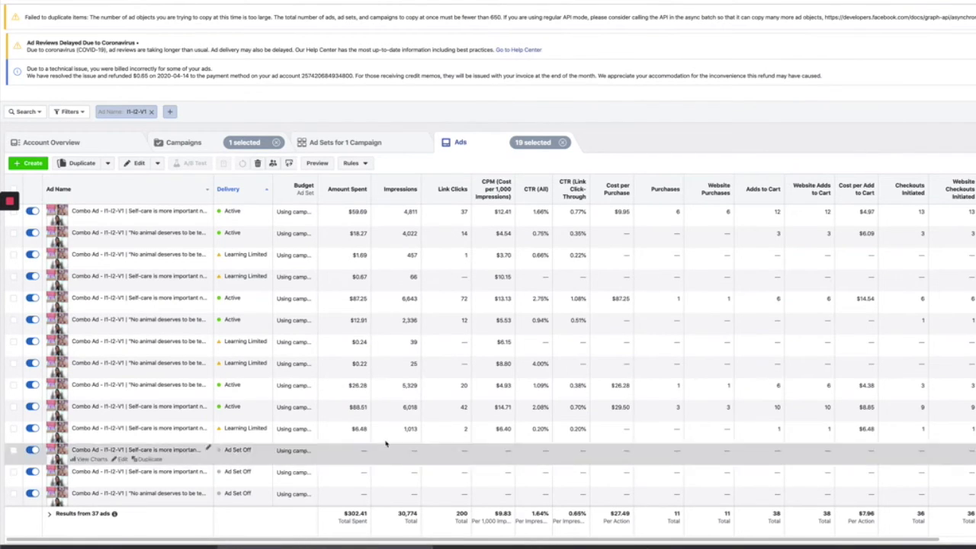
{"action": "scroll", "coordinate": [279, 477], "scroll_direction": "down", "scroll_amount": 5}
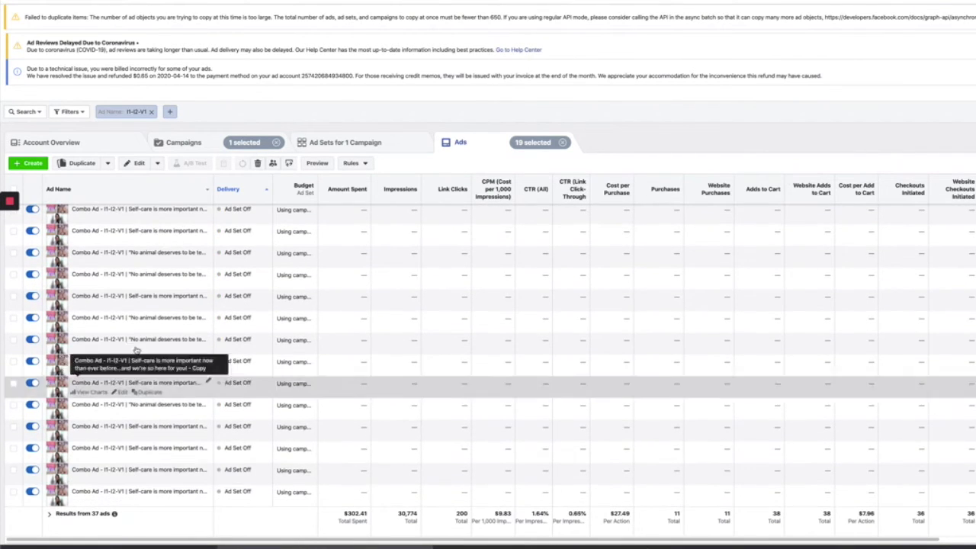
{"action": "scroll", "coordinate": [206, 381], "scroll_direction": "up", "scroll_amount": 5}
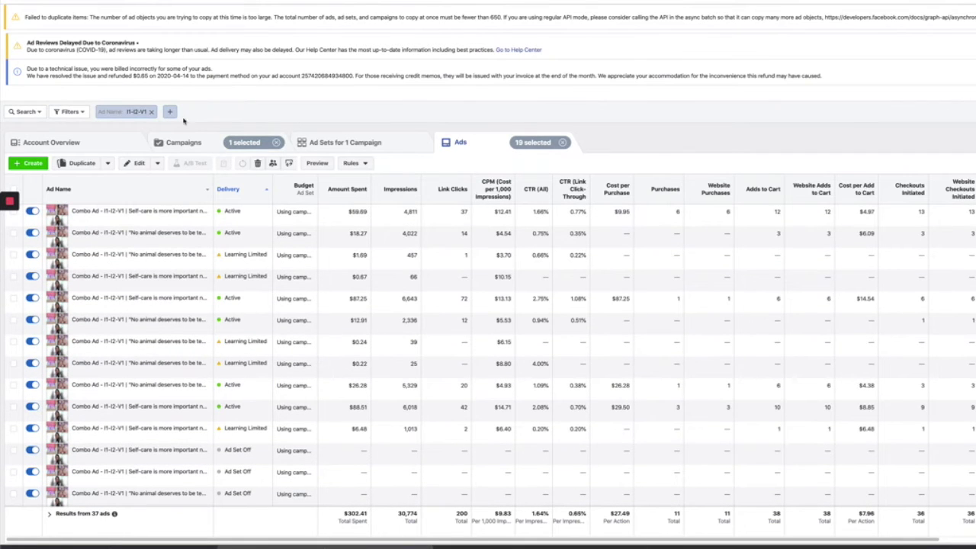
Step: Clear the "I1-I2-V1" filter and filter the ads to those whose ad name contains "I3-I4-V1"
{"action": "left_click", "coordinate": [151, 112]}
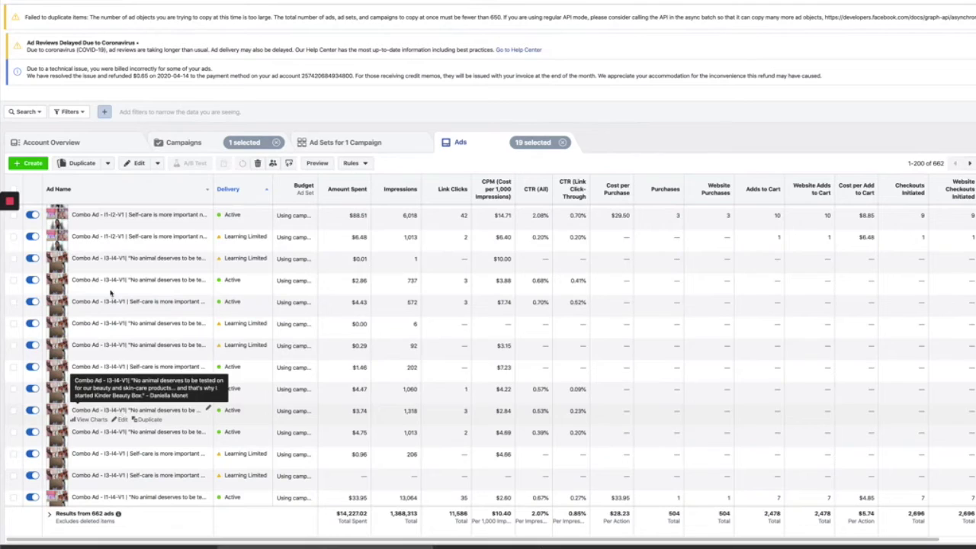
{"action": "left_click", "coordinate": [31, 114]}
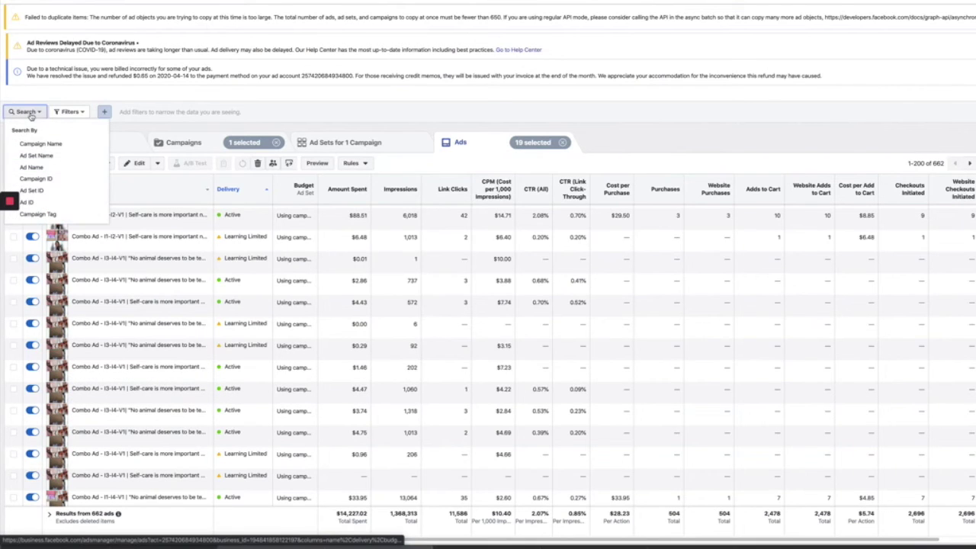
{"action": "left_click", "coordinate": [50, 169]}
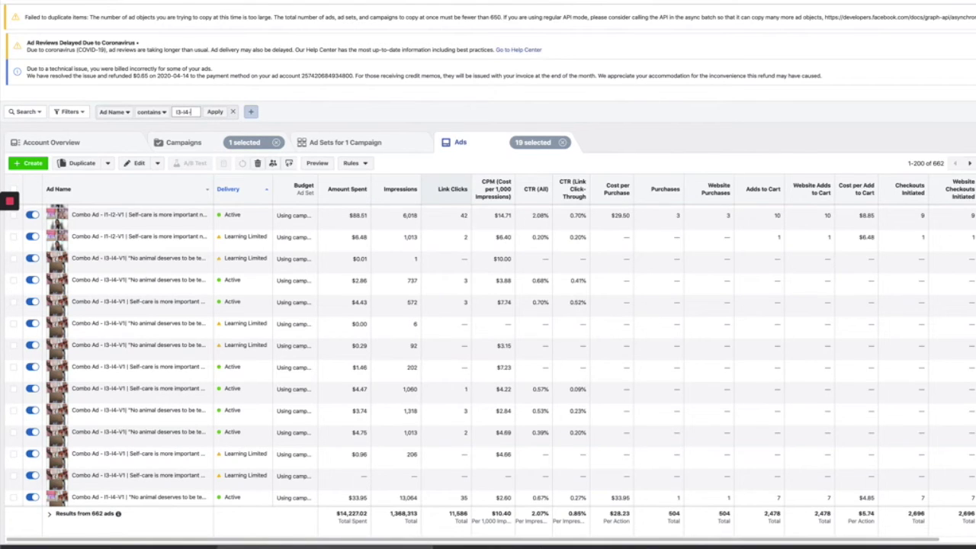
{"action": "key", "text": "Return"}
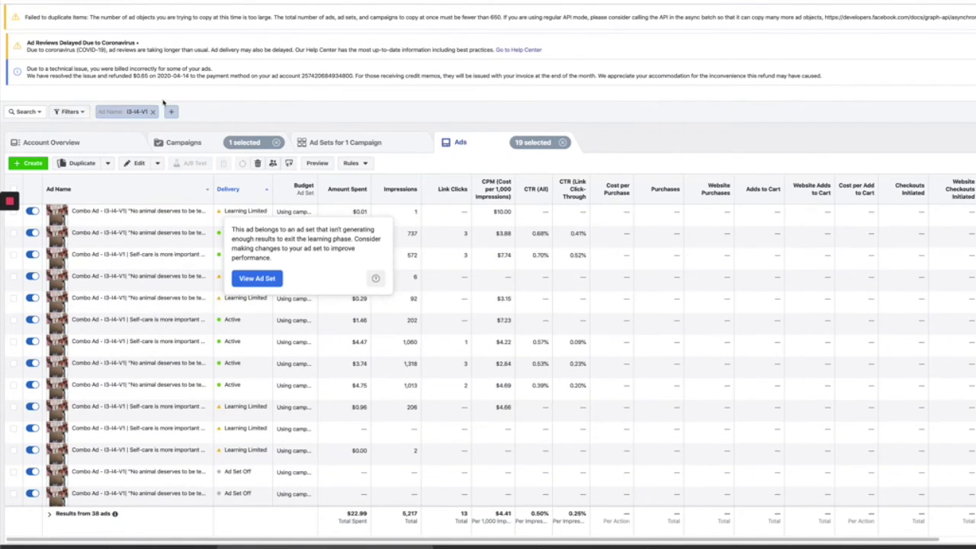
Step: Clear the "I3-I4-V1" filter, look through the full ad list, and filter for ad names containing the copy text "self-care"
{"action": "left_click", "coordinate": [152, 111]}
{"action": "scroll", "coordinate": [229, 402], "scroll_direction": "down", "scroll_amount": 5}
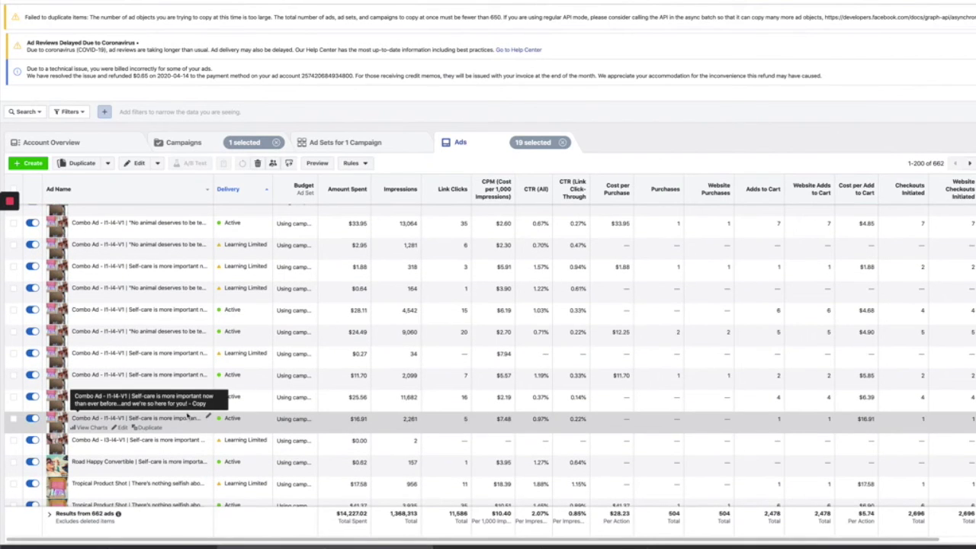
{"action": "scroll", "coordinate": [199, 419], "scroll_direction": "down", "scroll_amount": 5}
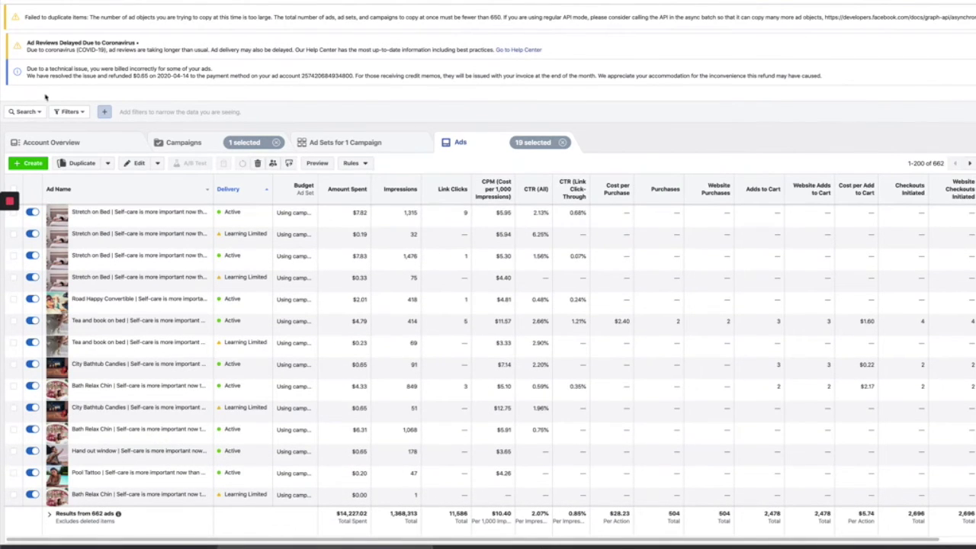
{"action": "left_click", "coordinate": [33, 113]}
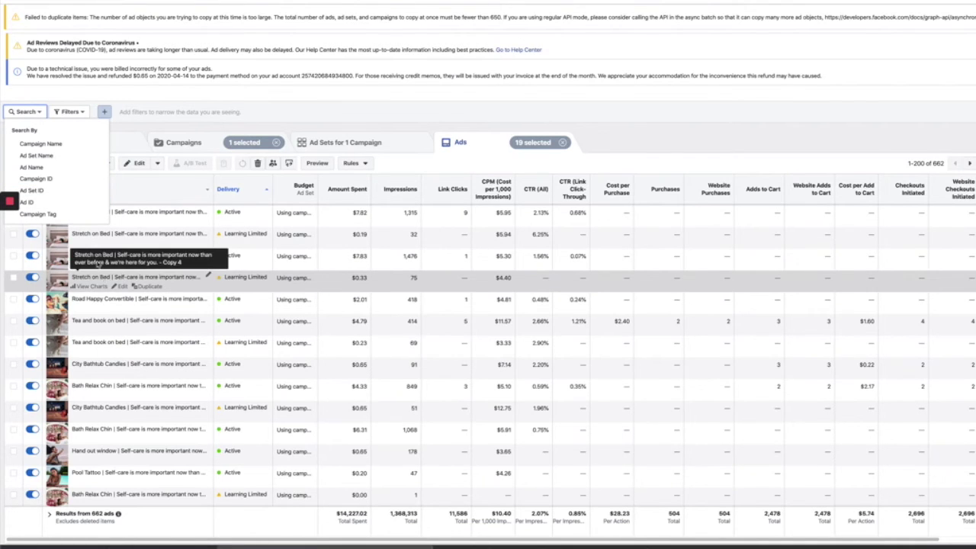
{"action": "left_click", "coordinate": [31, 167]}
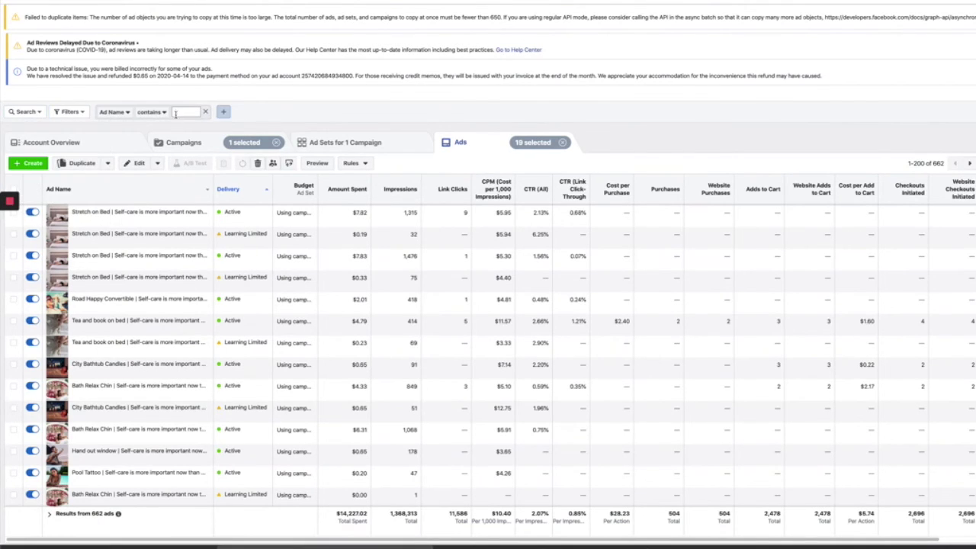
{"action": "key", "text": "Return"}
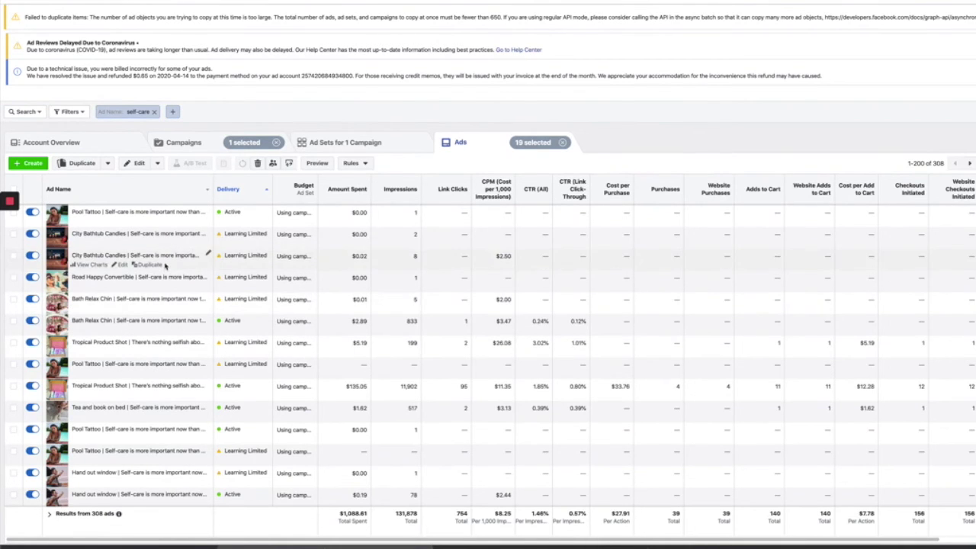
Step: Look through the "self-care" ads and change the ad name filter to "i love"
{"action": "scroll", "coordinate": [168, 494], "scroll_direction": "down", "scroll_amount": 2}
{"action": "scroll", "coordinate": [168, 495], "scroll_direction": "down", "scroll_amount": 10}
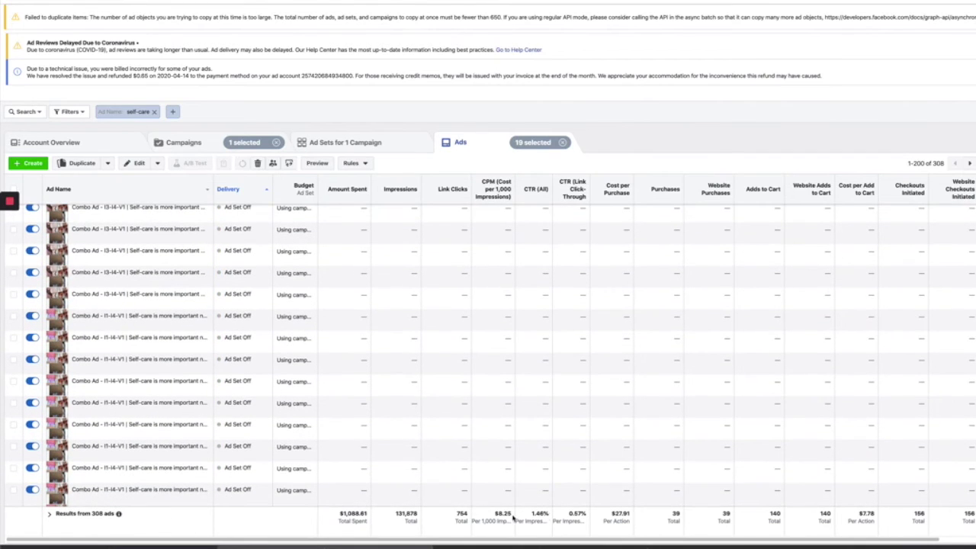
{"action": "scroll", "coordinate": [619, 457], "scroll_direction": "up", "scroll_amount": 10}
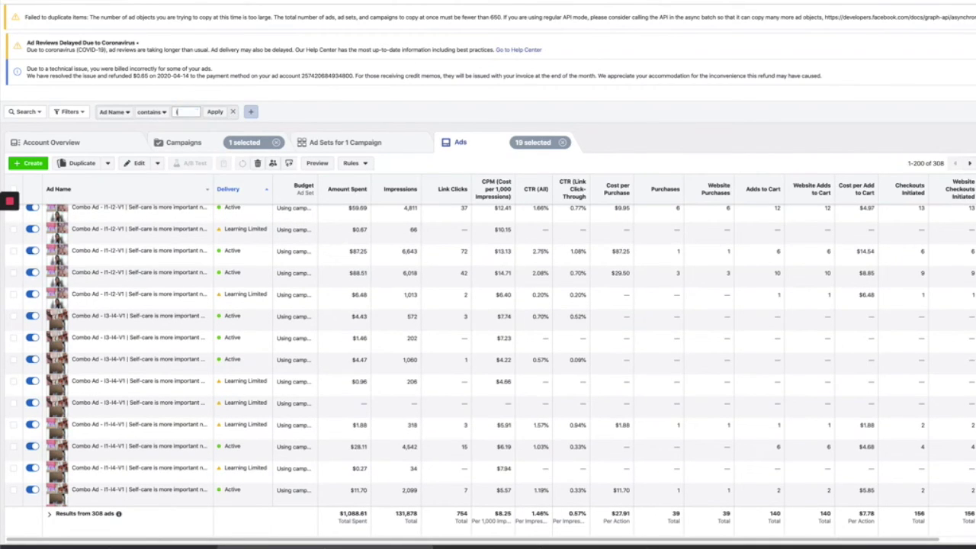
{"action": "type", "text": "ve"}
{"action": "key", "text": "Return"}
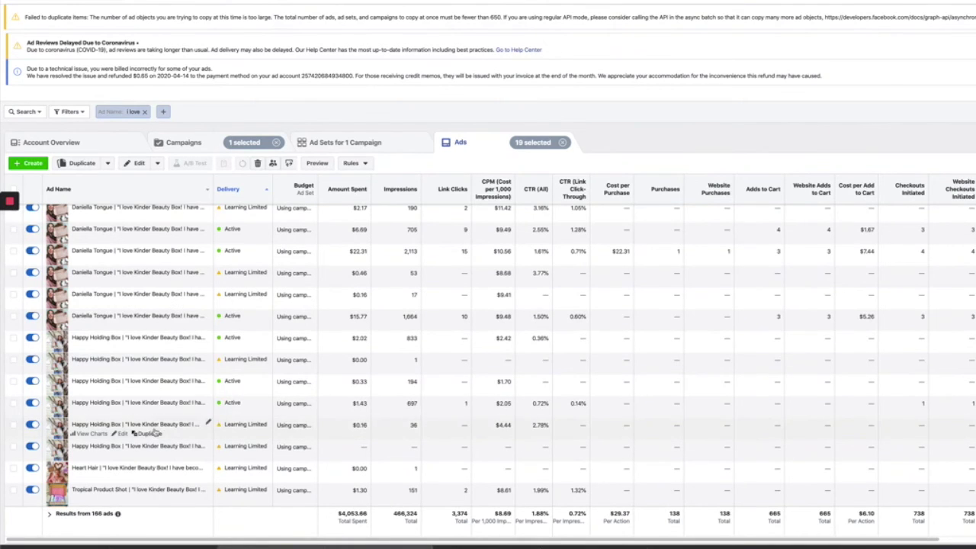
Step: Change the ad name filter from "i love" to "tbh"
{"action": "left_click", "coordinate": [136, 115]}
{"action": "type", "text": "tbh"}
{"action": "key", "text": "Return"}
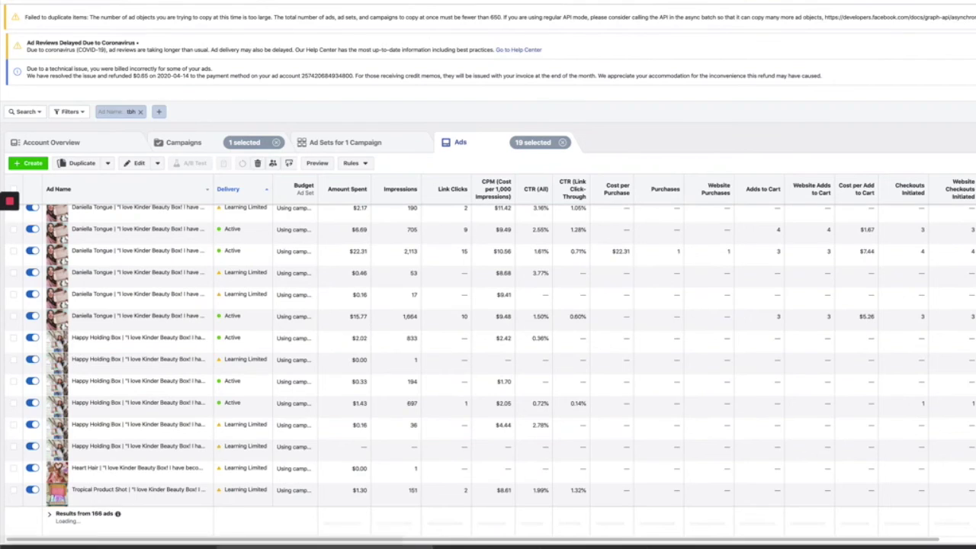